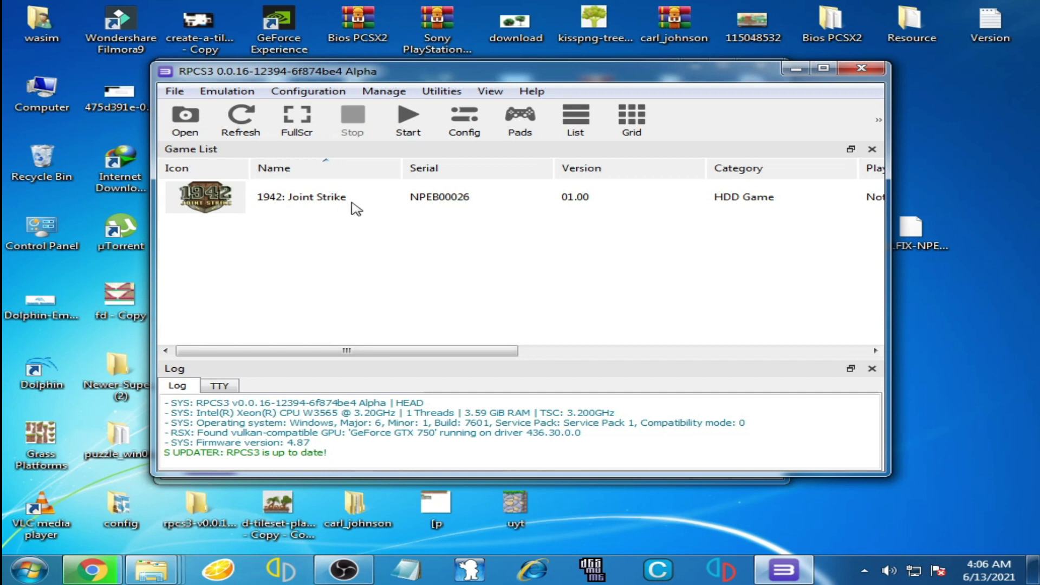
- Launch 1942: Joint Strike from the game list to test it, and exit RPCS3 from the game's main menu
left_click(310, 209)
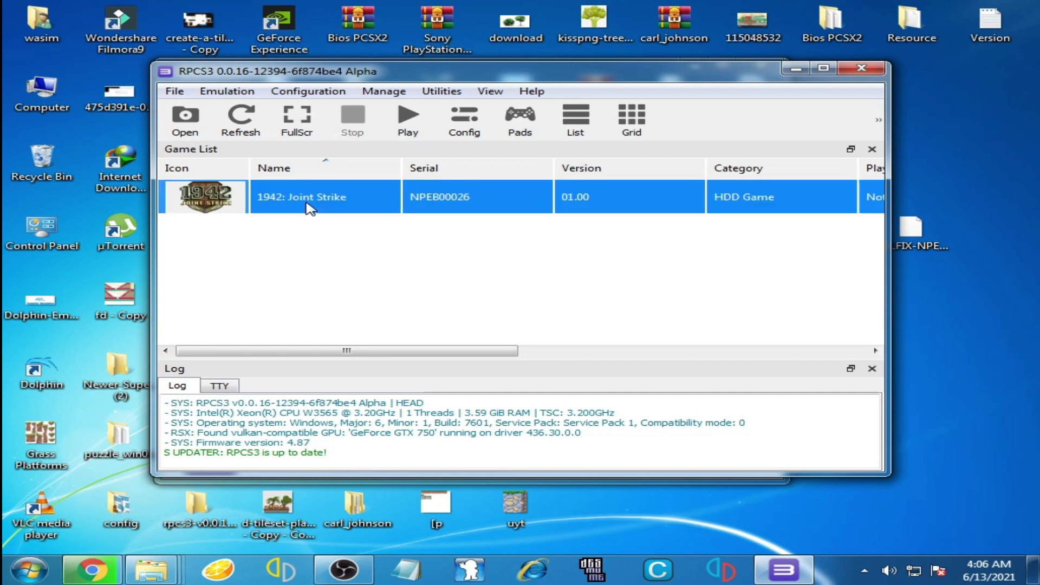
double_click(310, 209)
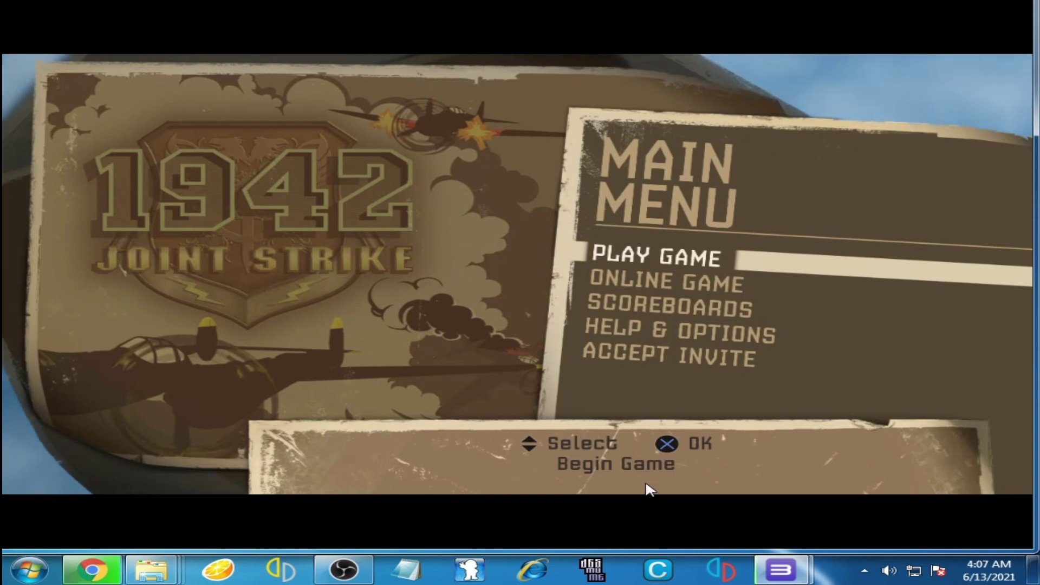
mouse_move(780, 569)
left_click(666, 449)
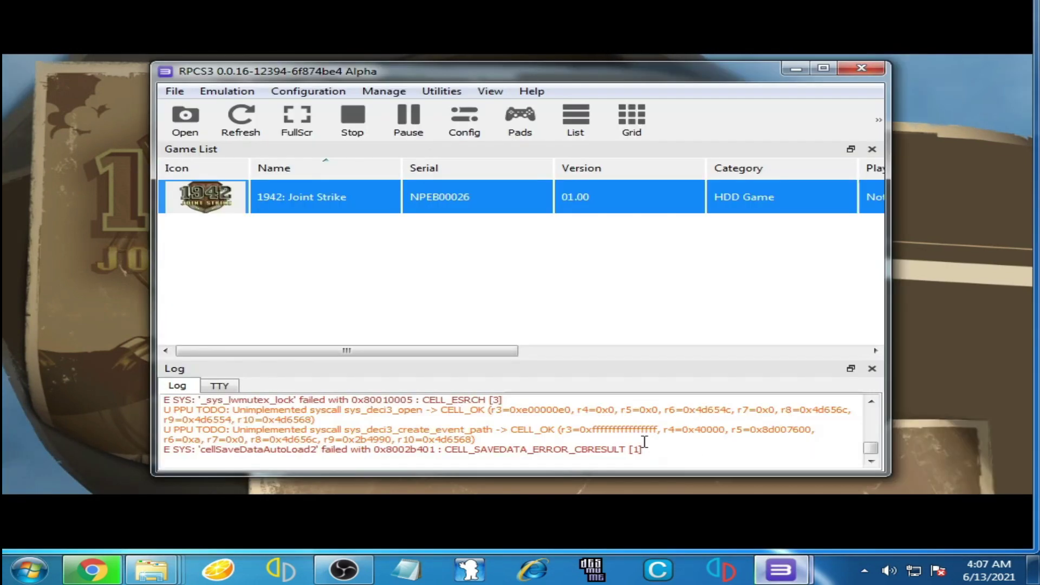
left_click(862, 69)
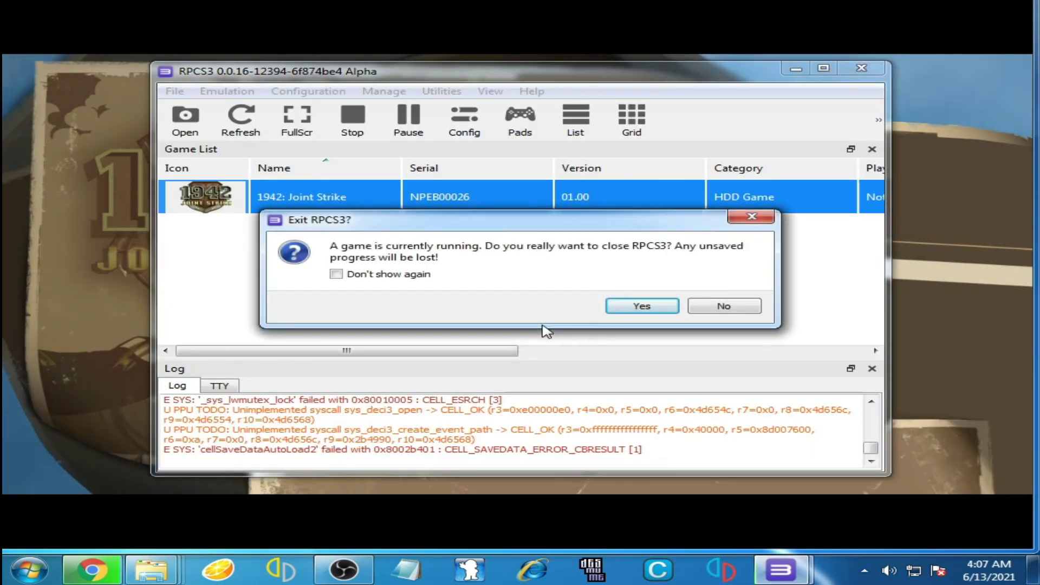
left_click(667, 307)
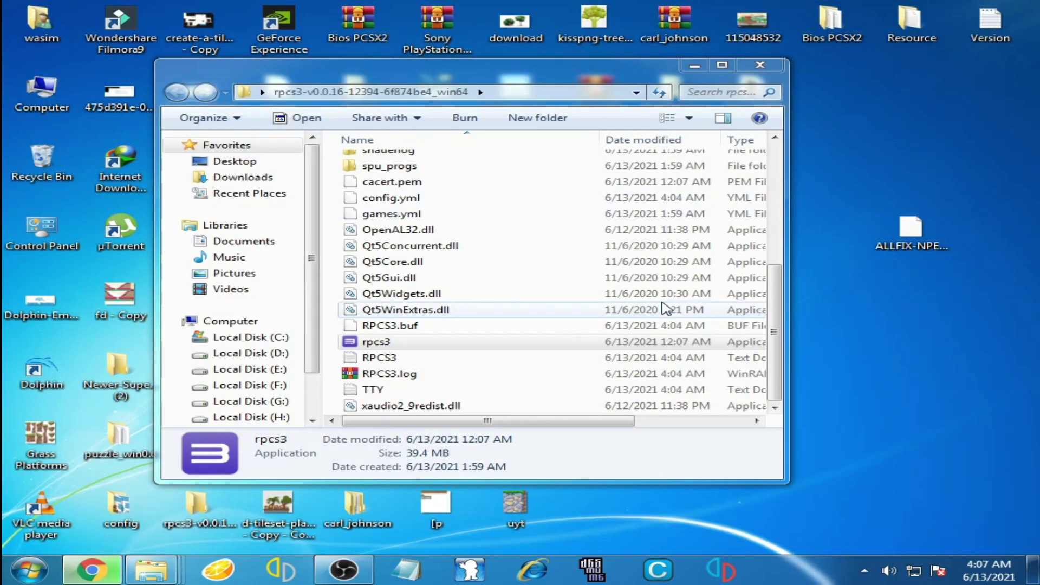
right_click(855, 166)
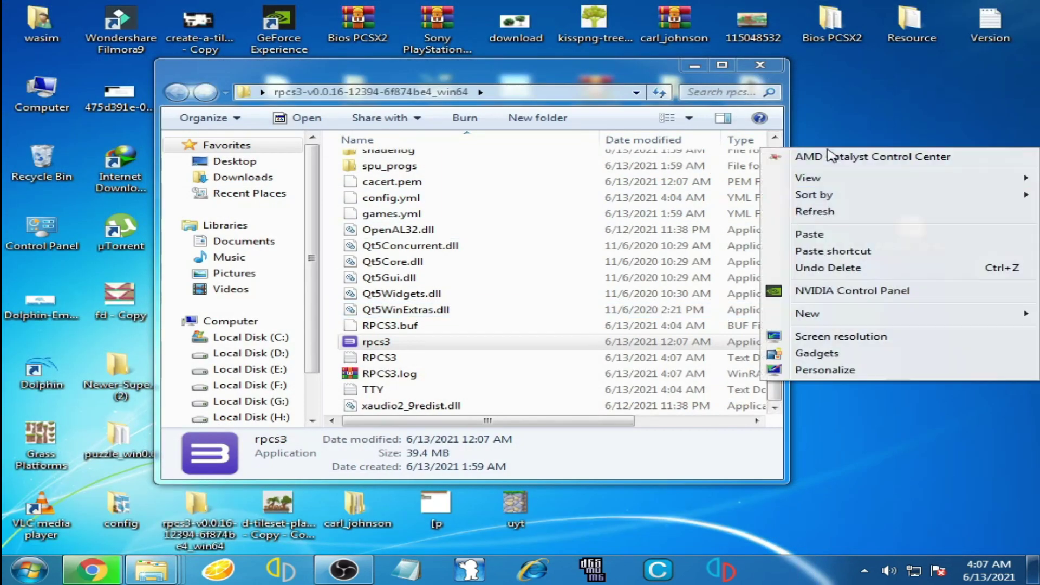
left_click(828, 215)
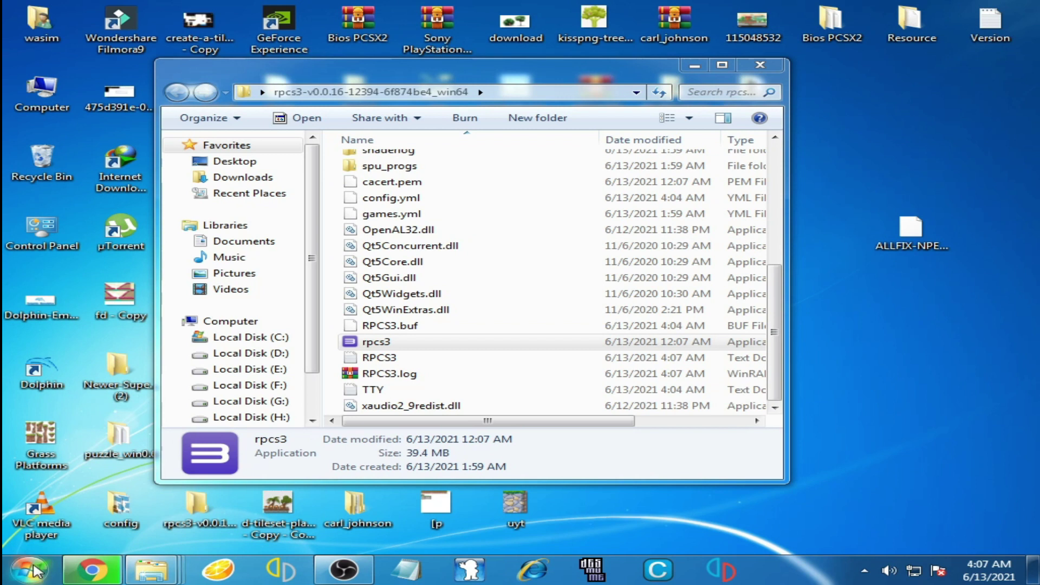
- Search Windows for msconfig and open System Configuration
left_click(21, 578)
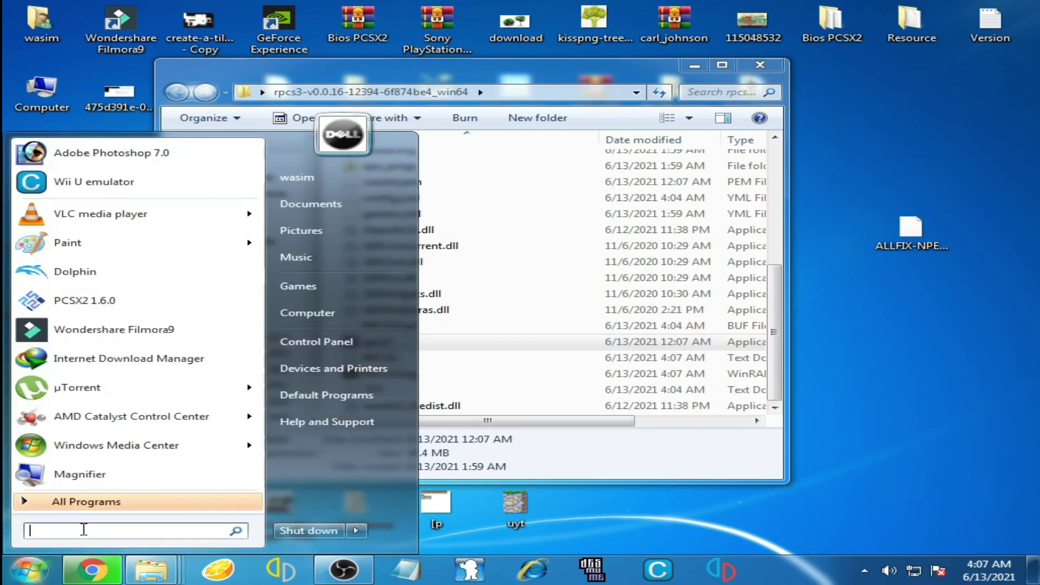
type("m")
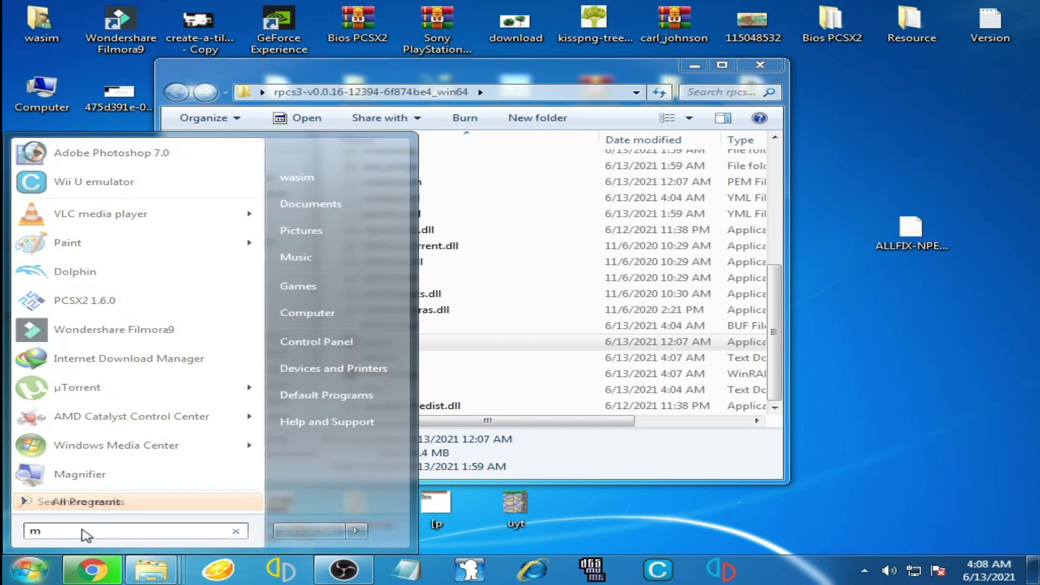
type("sconfi")
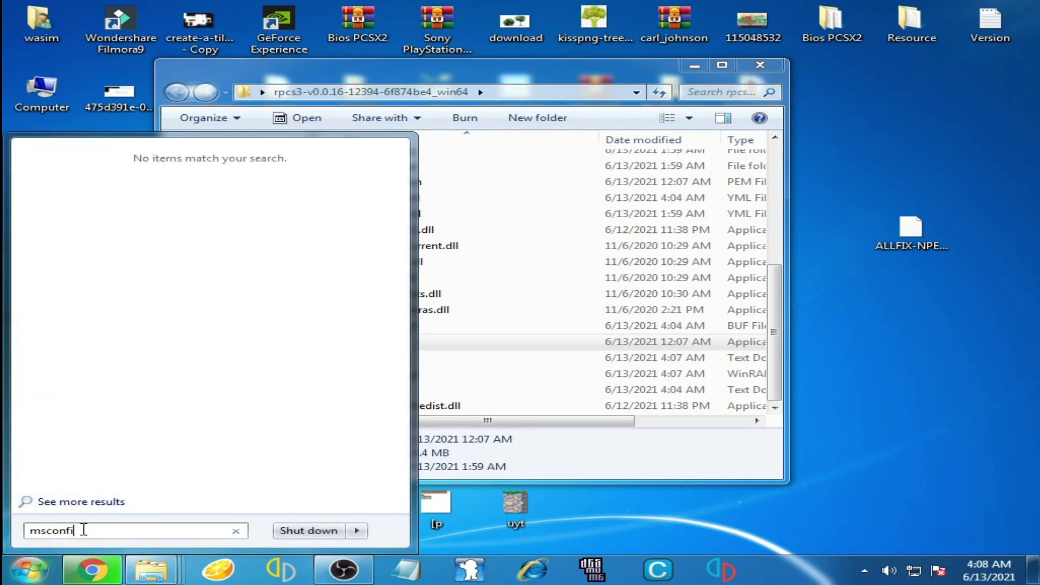
type("g")
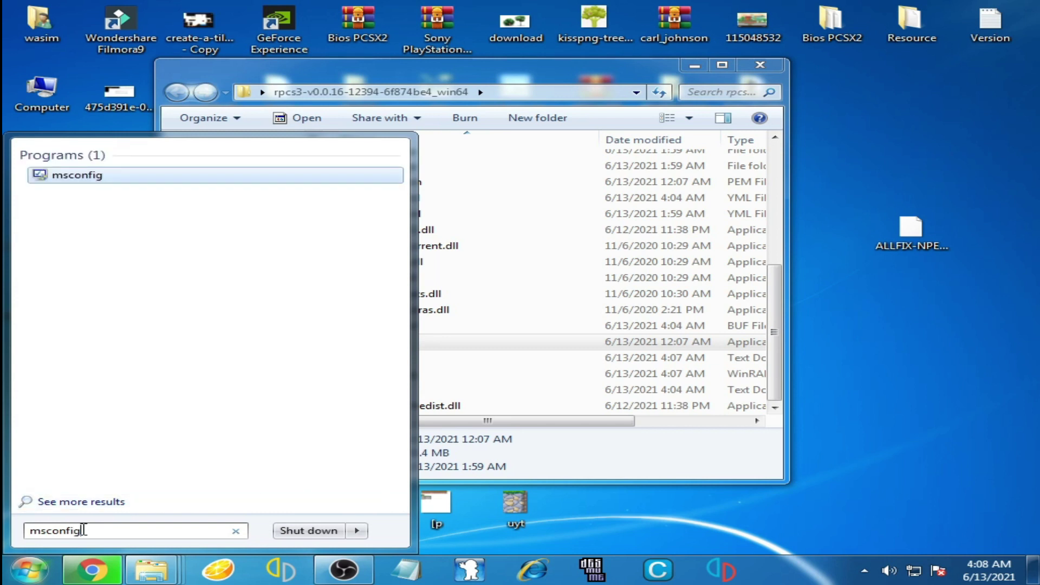
key("Return")
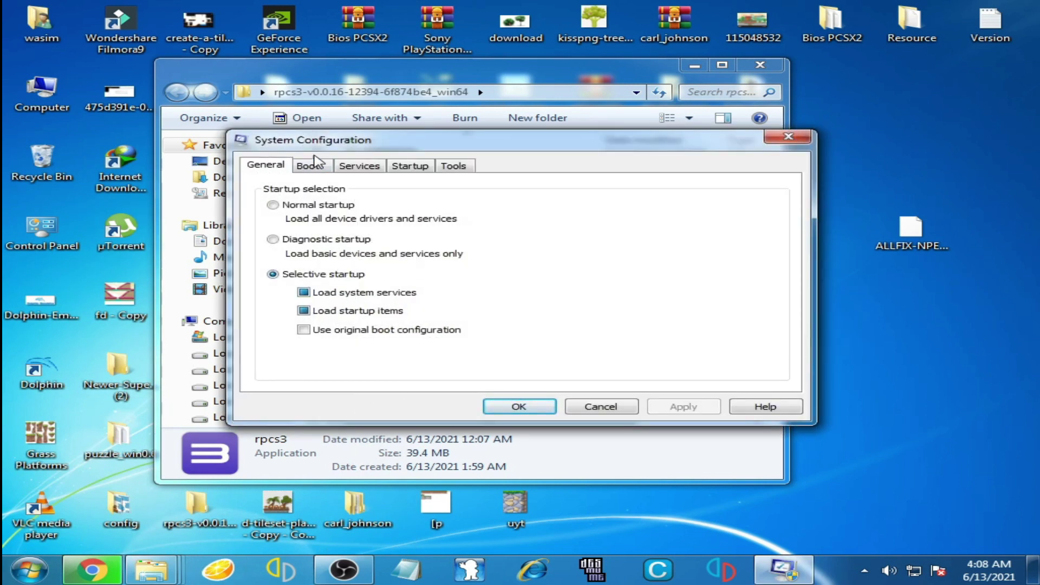
- Open the advanced boot options for Windows 7 and turn off the Maximum memory limit
left_click(308, 169)
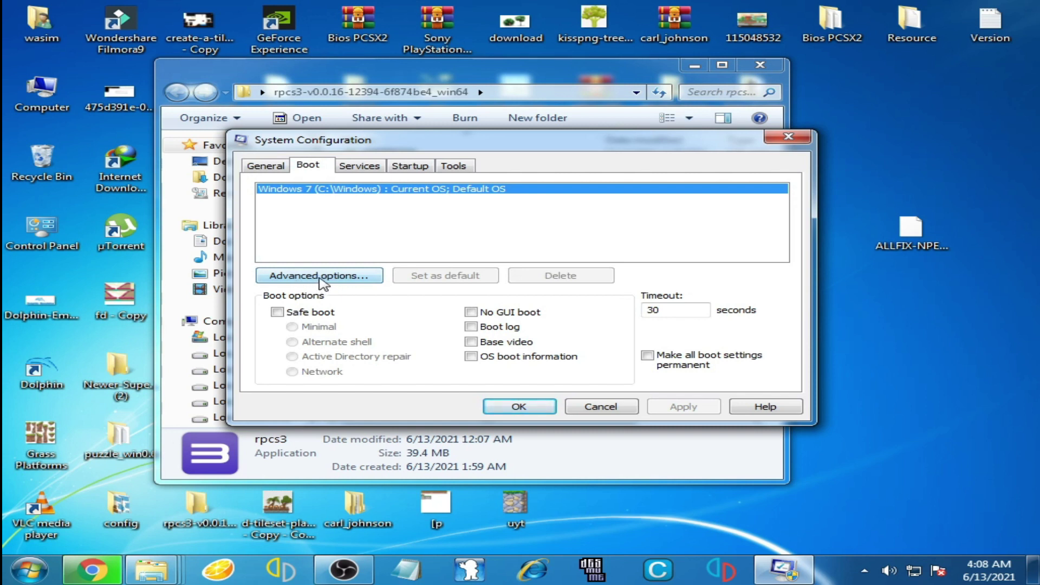
left_click(322, 277)
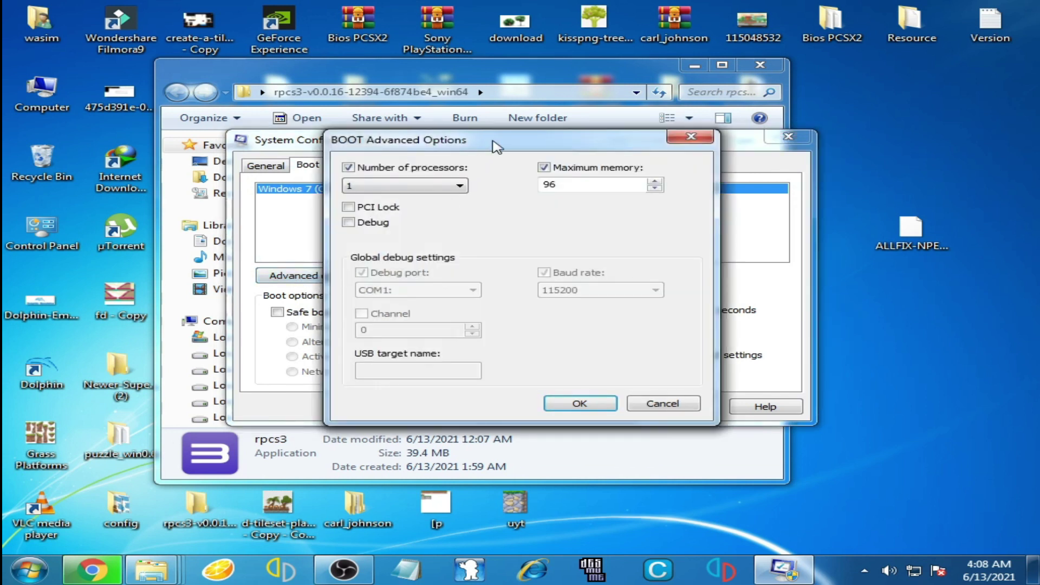
left_click_drag(487, 141, 430, 126)
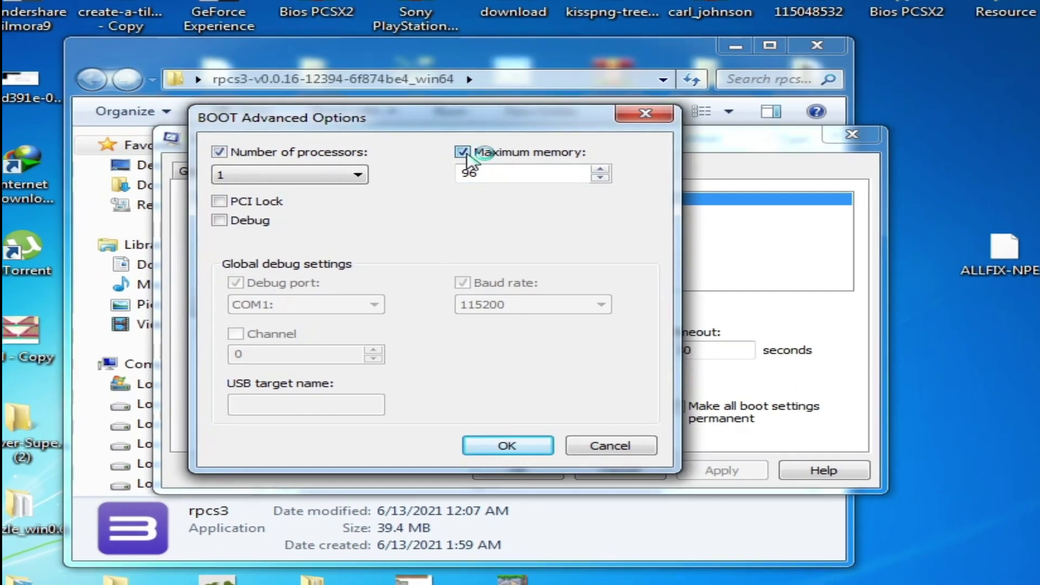
left_click(476, 152)
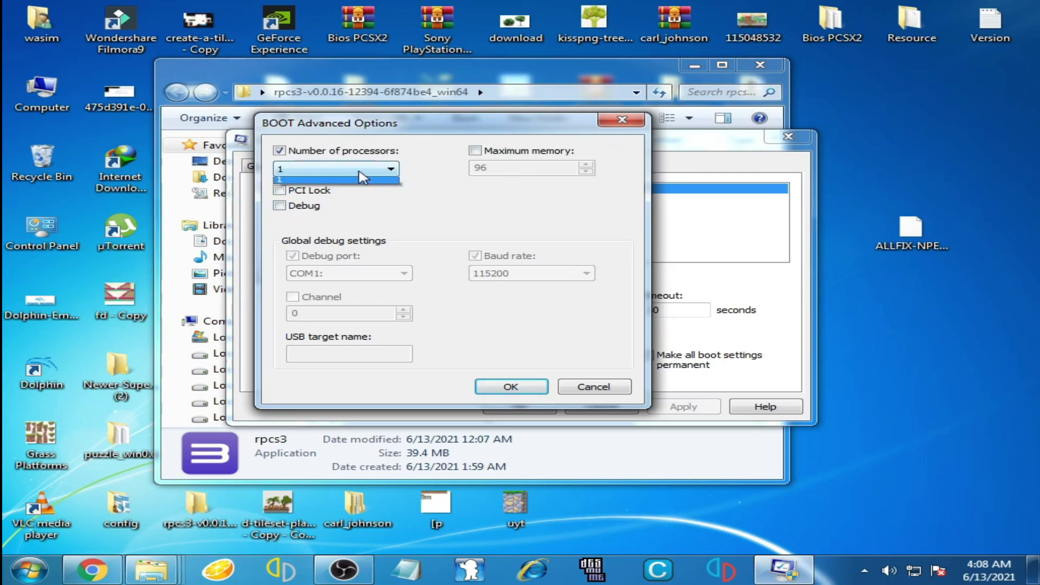
- Examine the selectable values for Number of processors in the advanced boot options
left_click(362, 176)
left_click(360, 173)
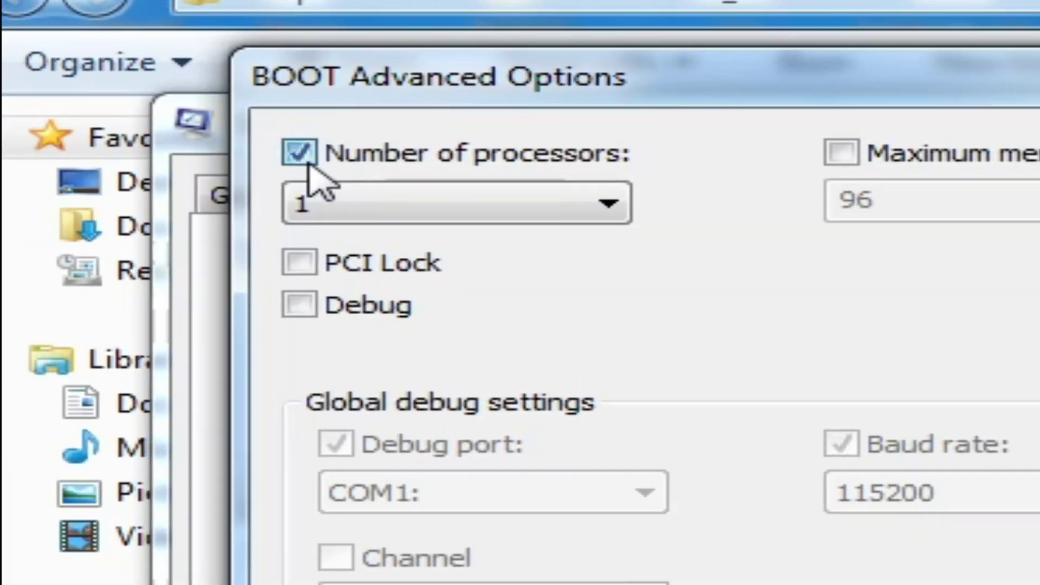
left_click(291, 152)
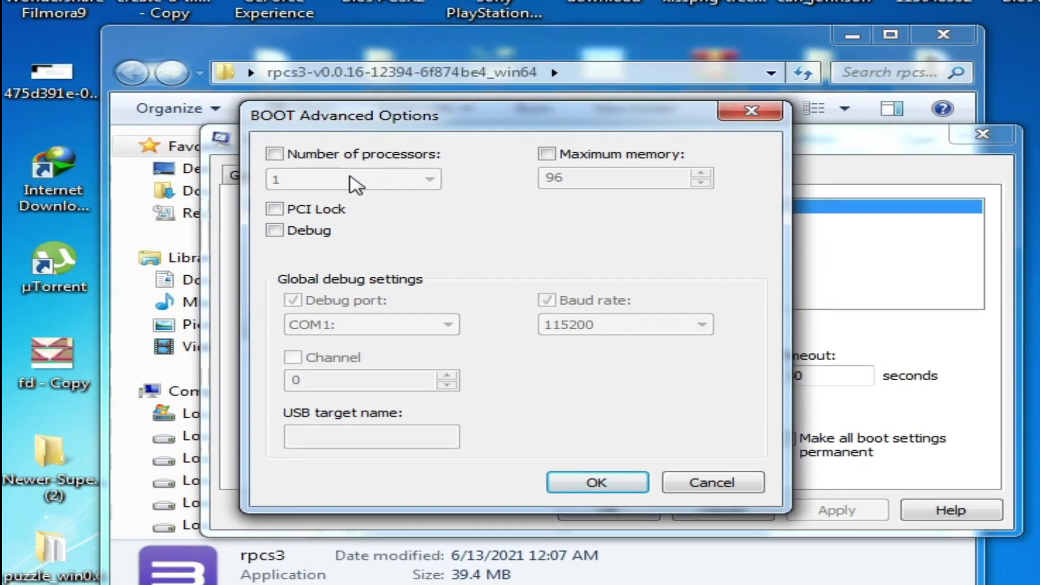
left_click(275, 153)
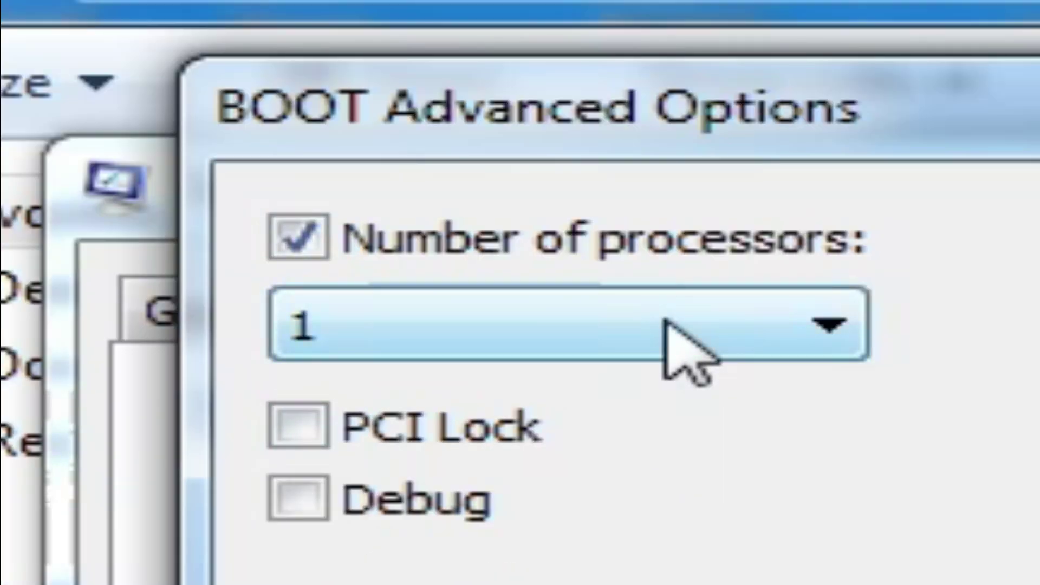
left_click(537, 240)
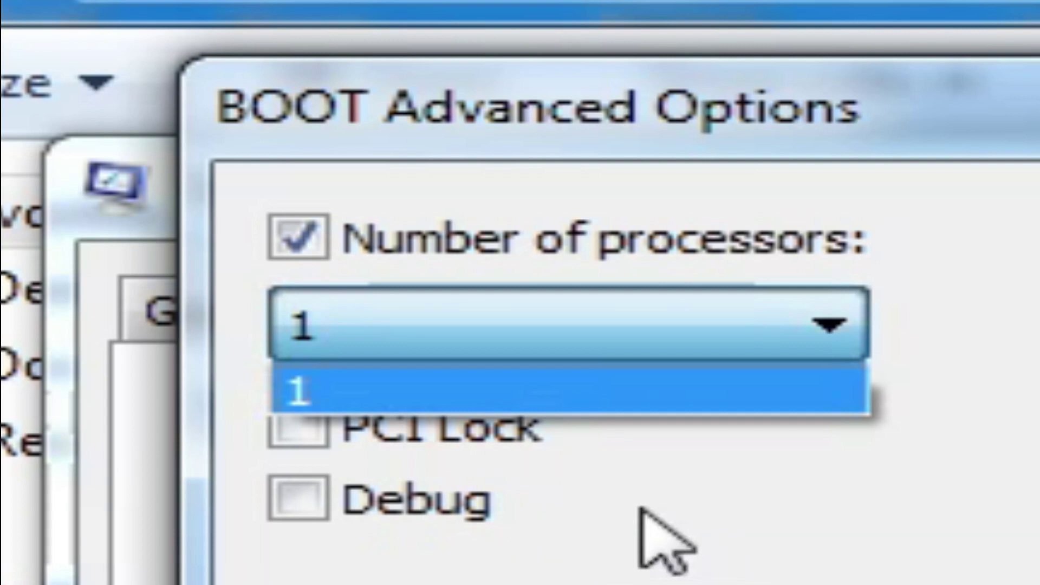
left_click(676, 331)
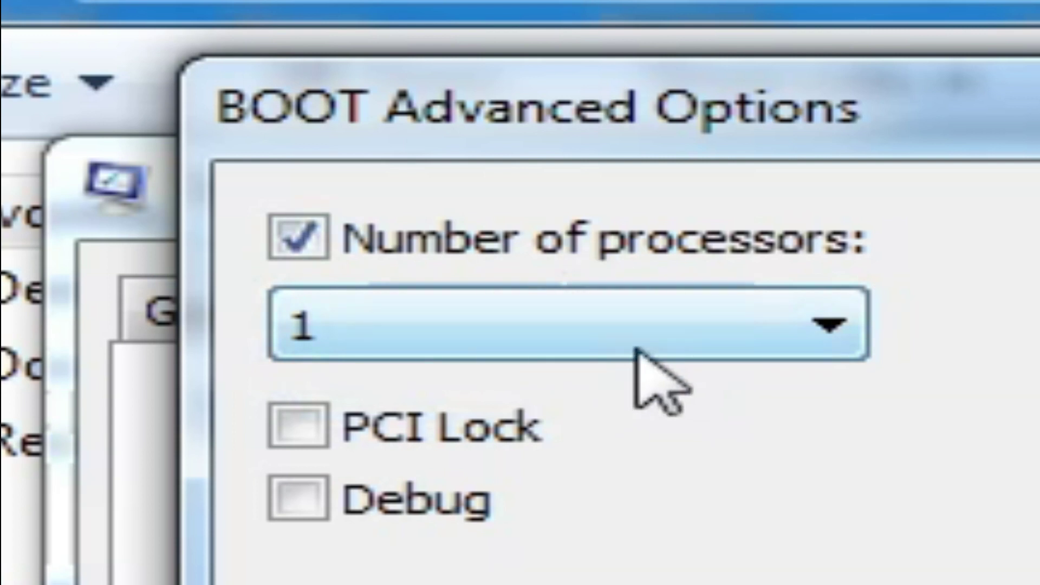
left_click(630, 329)
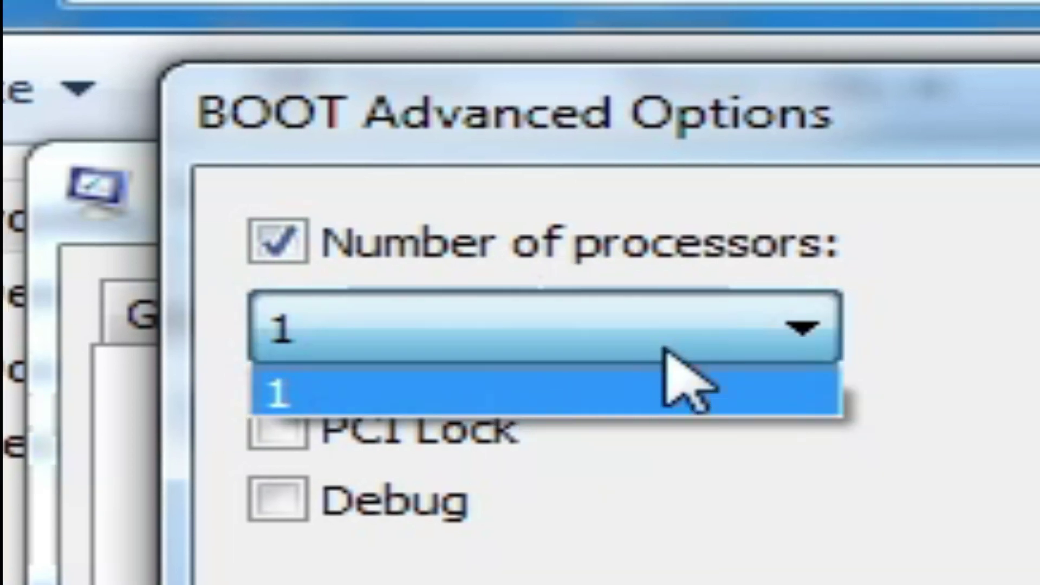
left_click(587, 328)
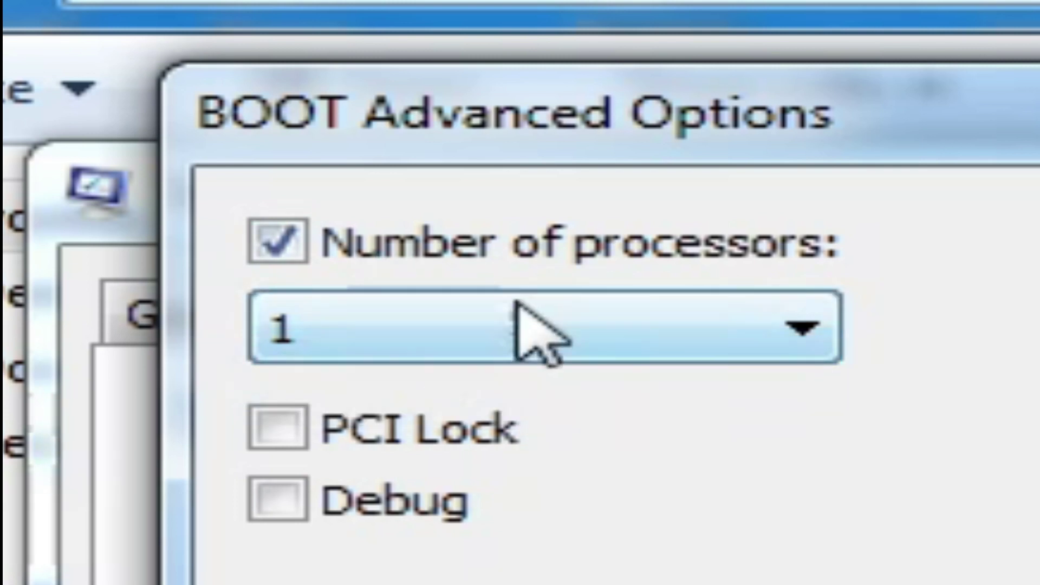
- Turn off the Number of processors limit, and apply and confirm the boot configuration
left_click(278, 236)
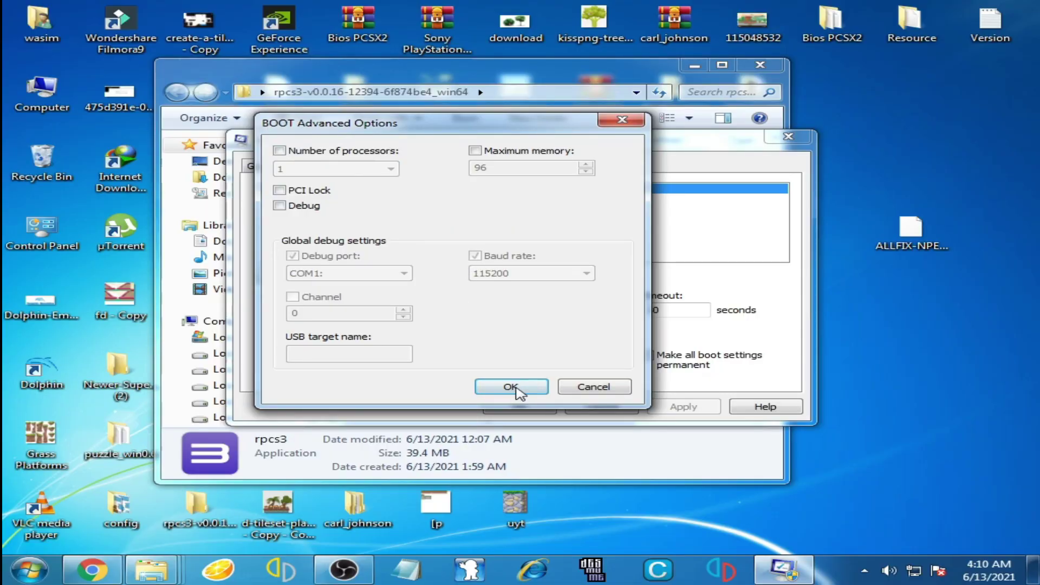
left_click(511, 386)
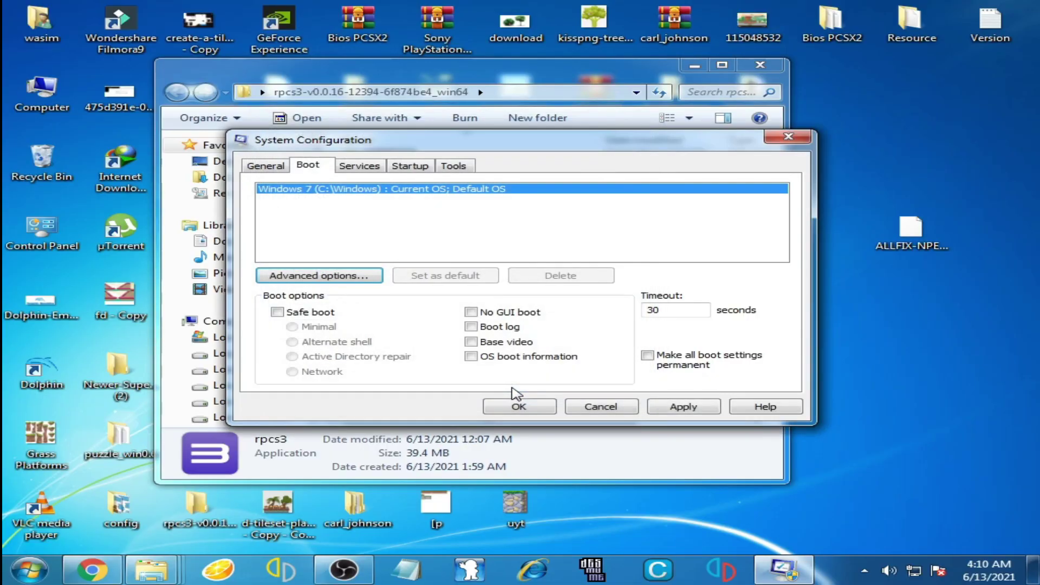
left_click(682, 410)
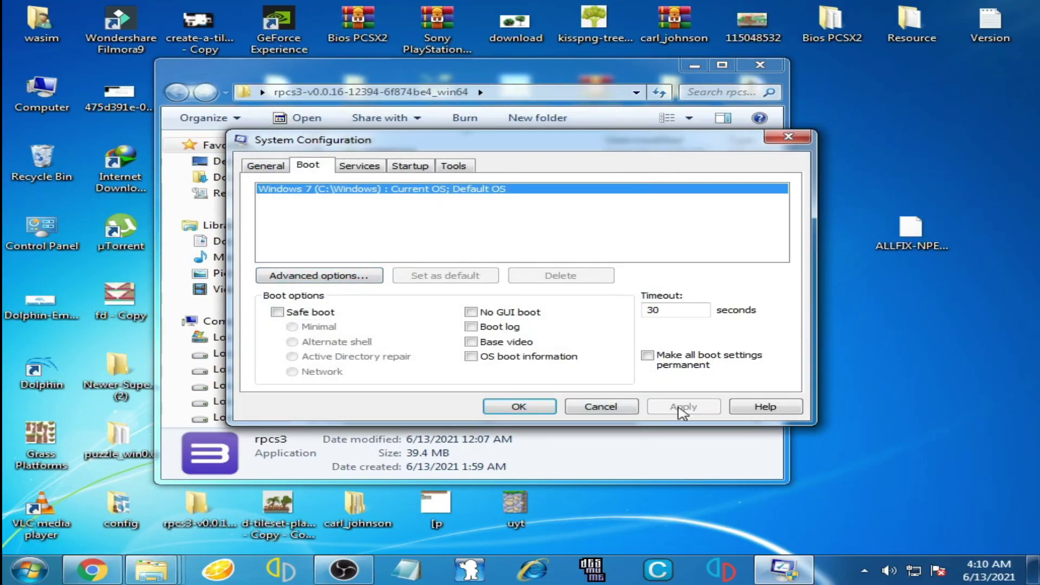
left_click(511, 407)
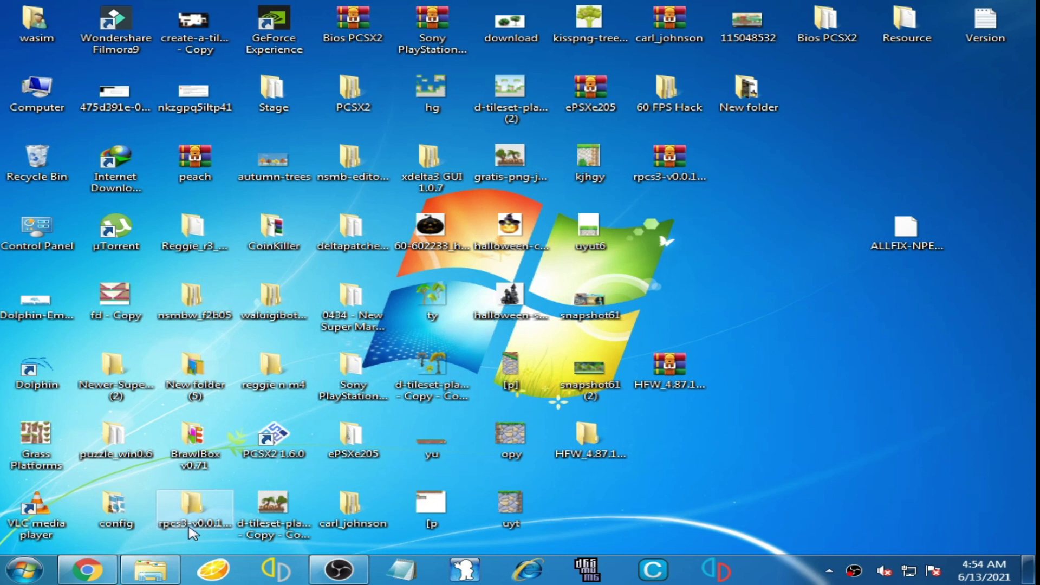
- Open the rpcs3-v0.0.16 folder on the desktop and start the rpcs3 application in it
double_click(192, 528)
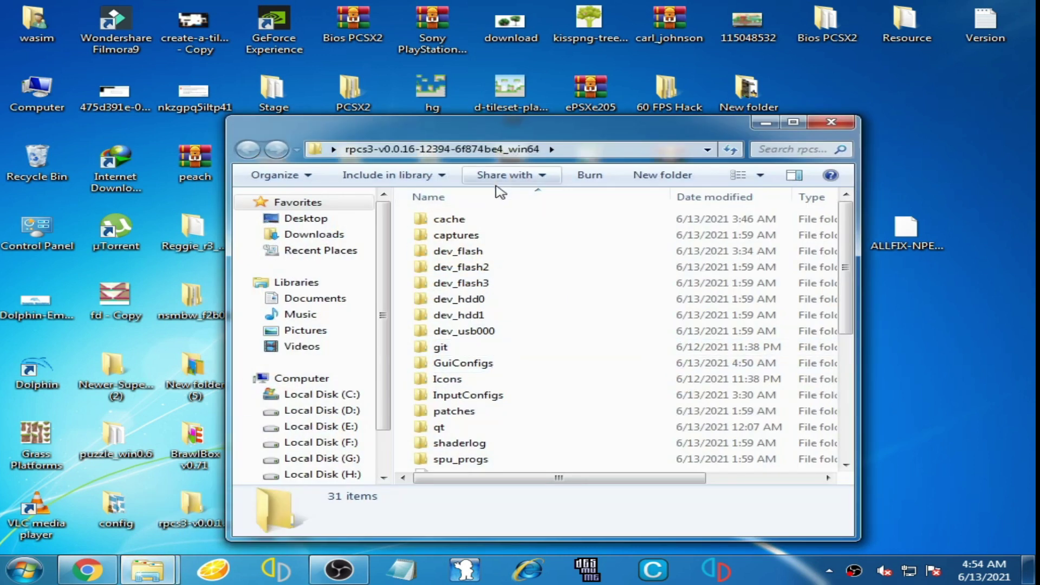
left_click_drag(503, 134, 431, 71)
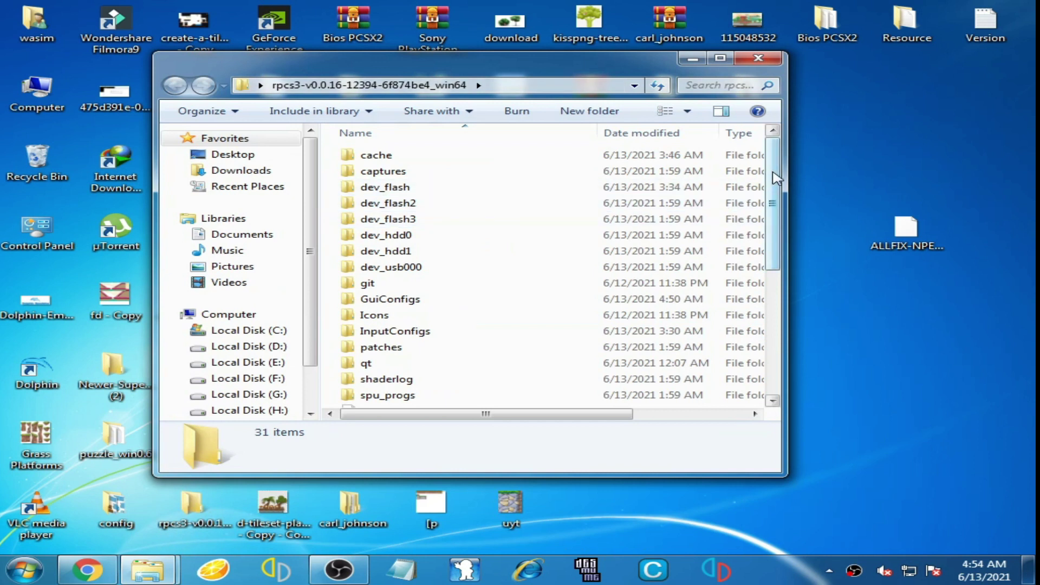
left_click_drag(777, 178, 777, 286)
double_click(372, 358)
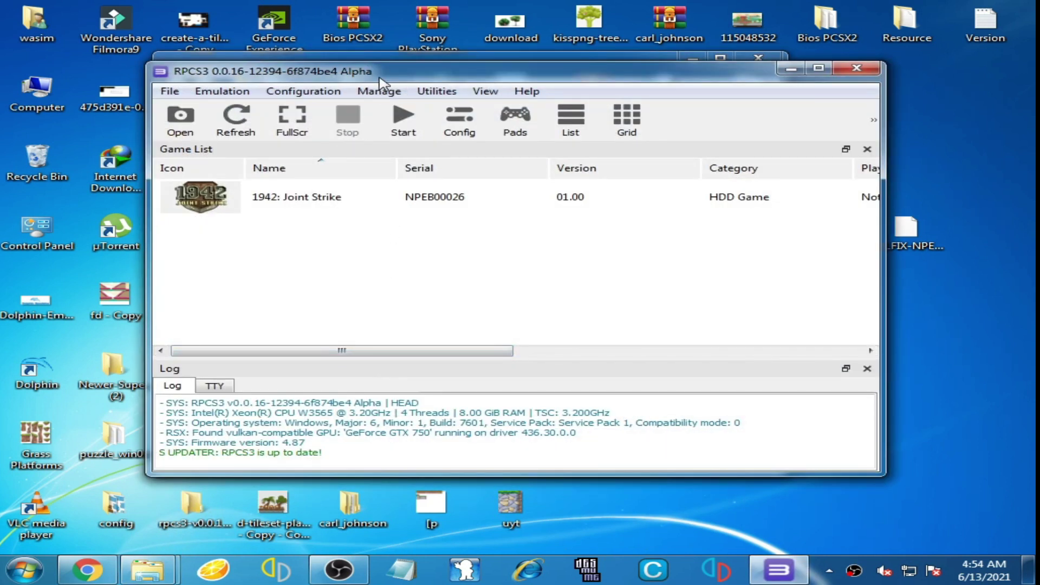
- Open the emulator's CPU configuration settings and move the Settings window fully into view
mouse_move(380, 78)
left_mouse_down()
mouse_move(399, 84)
mouse_move(367, 85)
left_mouse_up()
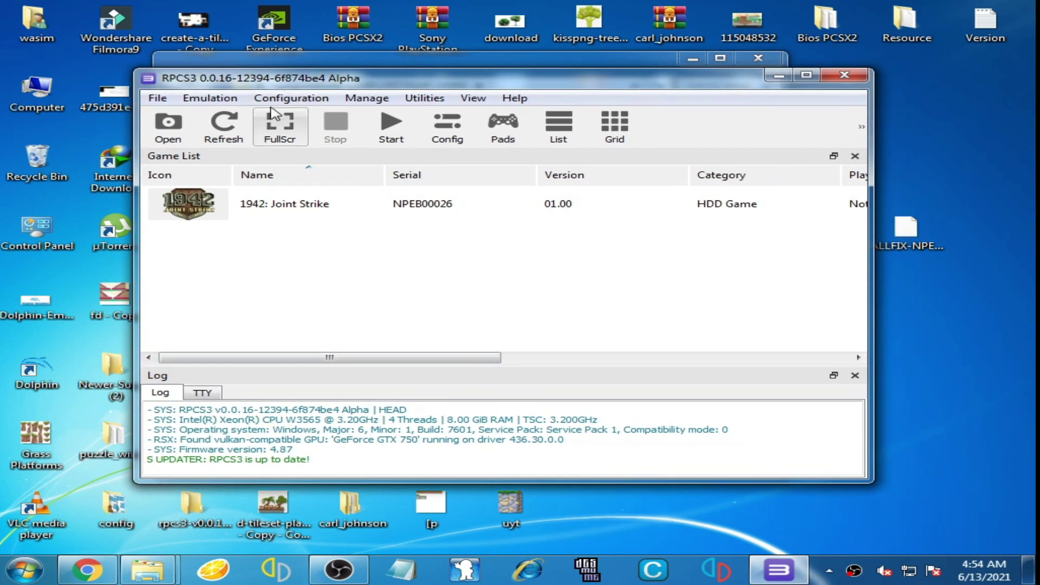
left_click(291, 100)
left_click(293, 116)
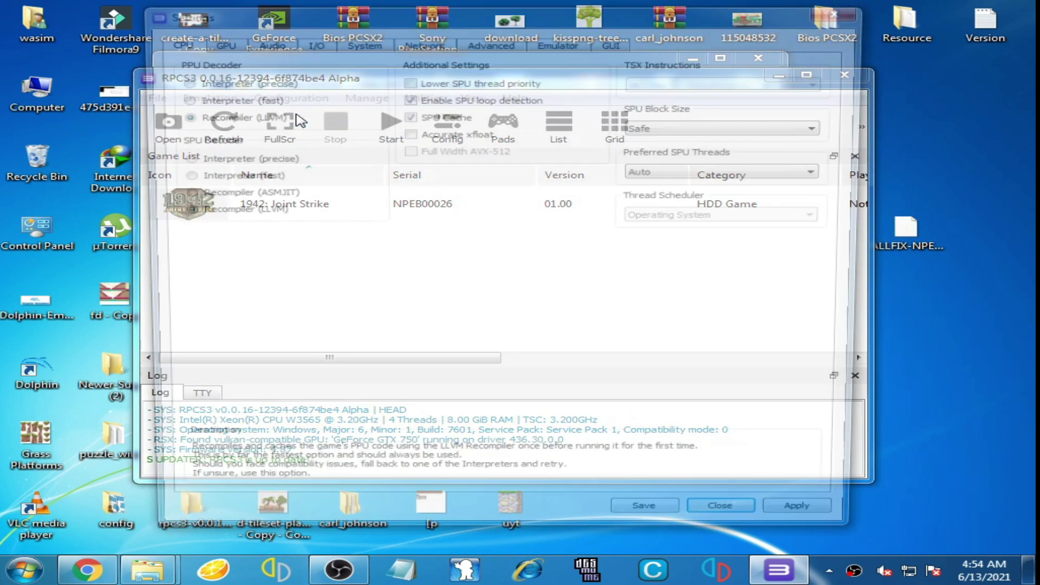
left_click_drag(455, 22, 462, 48)
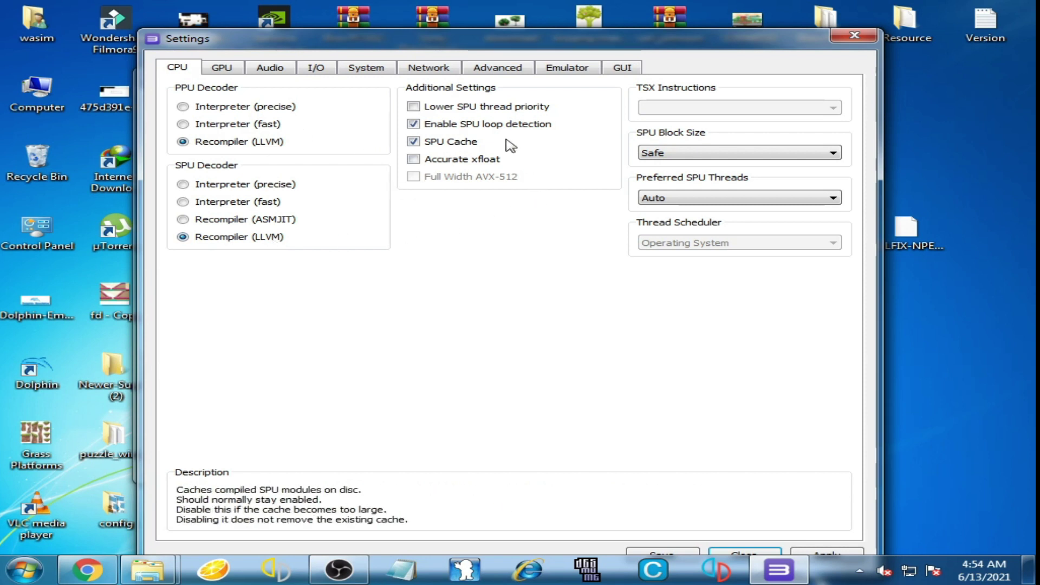
- Try OpenGL as the GPU renderer, set the renderer back to Vulkan, and save the emulator settings
left_click(218, 69)
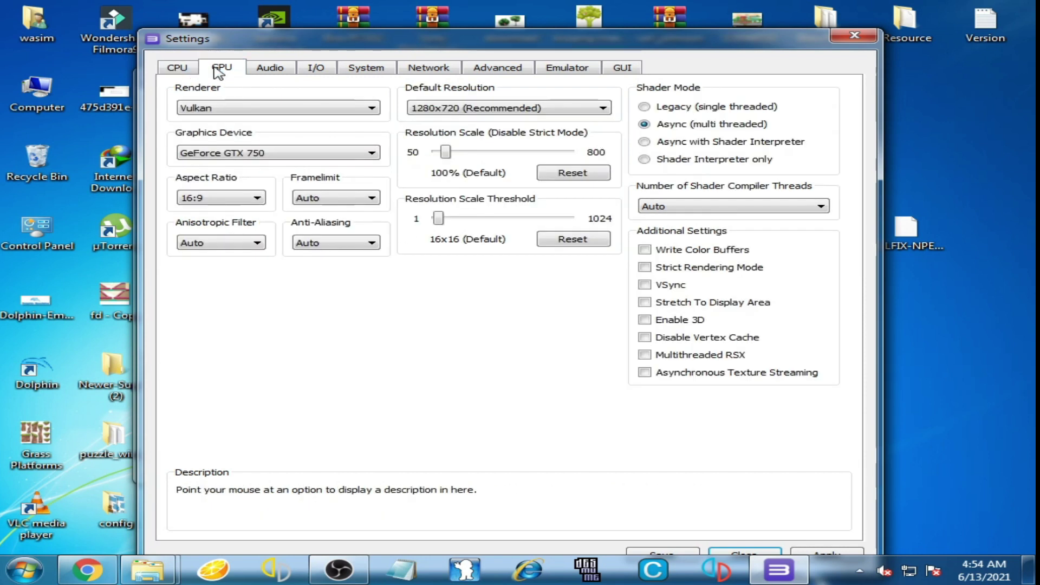
left_click(278, 111)
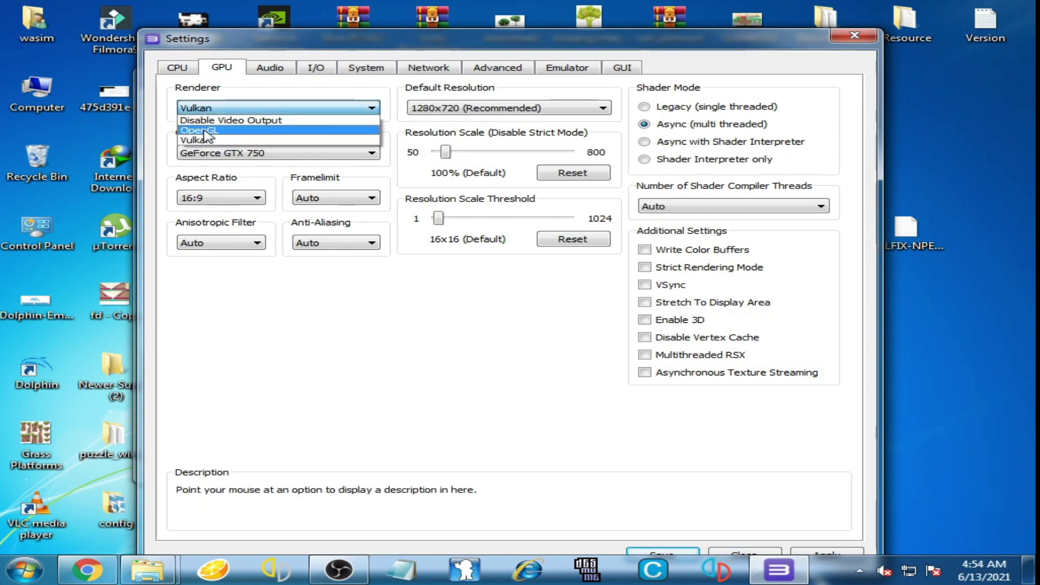
left_click(226, 131)
left_click(227, 111)
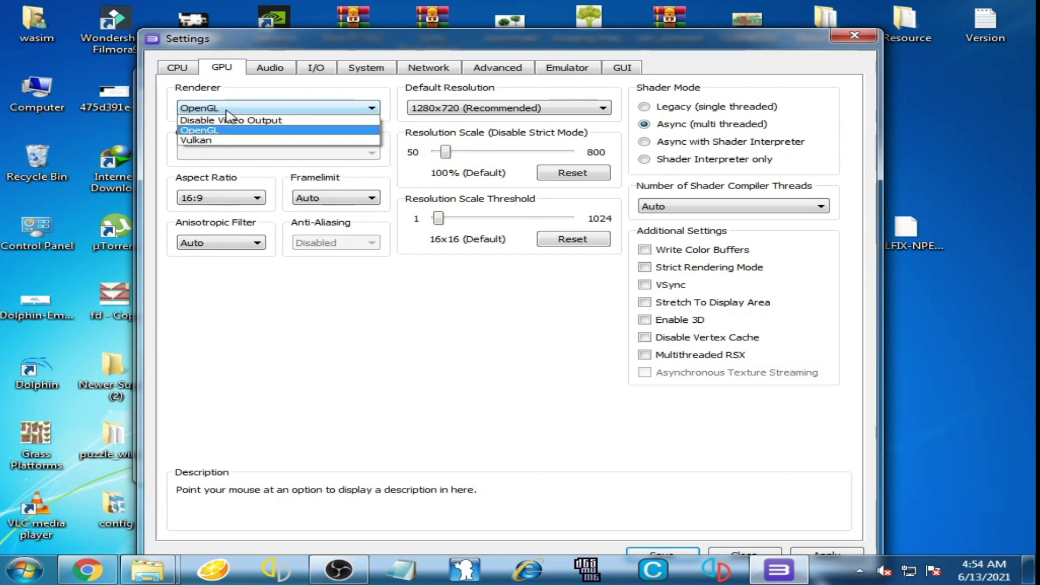
left_click(208, 141)
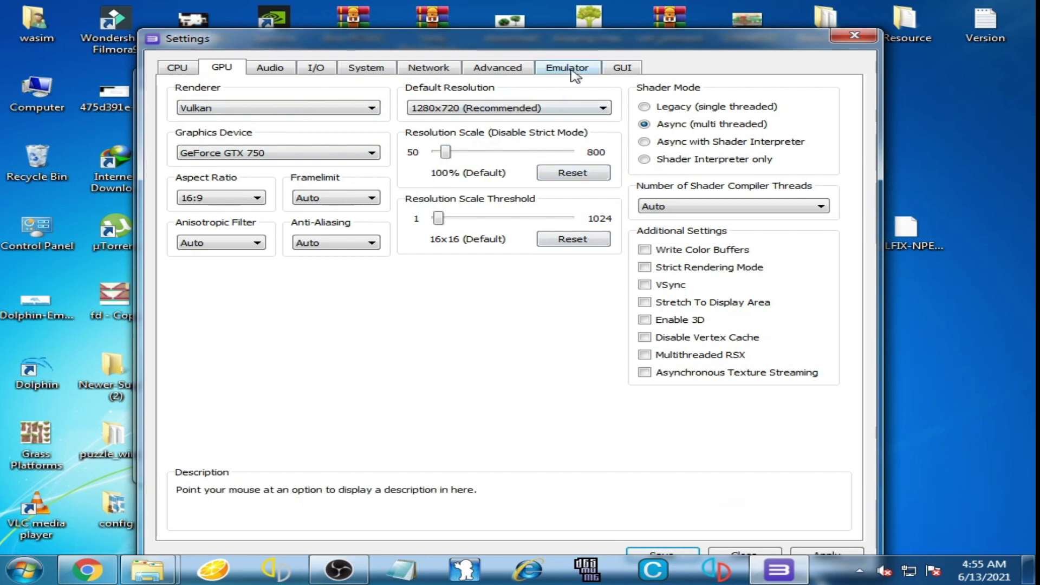
left_click_drag(575, 47, 572, 30)
left_click(658, 540)
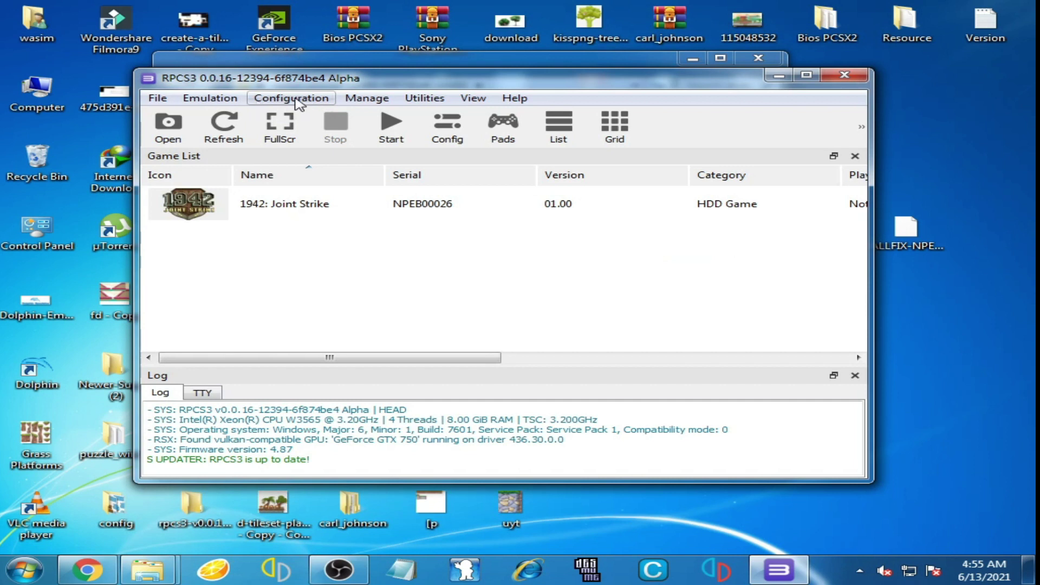
- Reopen the emulator configuration and look through its Advanced, Emulator, GUI and System settings
left_click(297, 100)
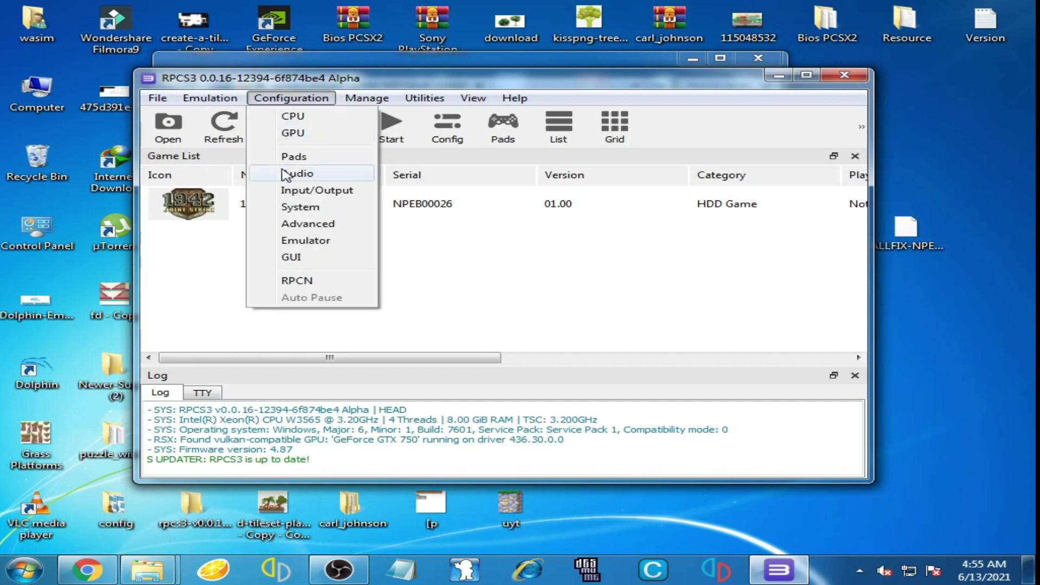
left_click(295, 117)
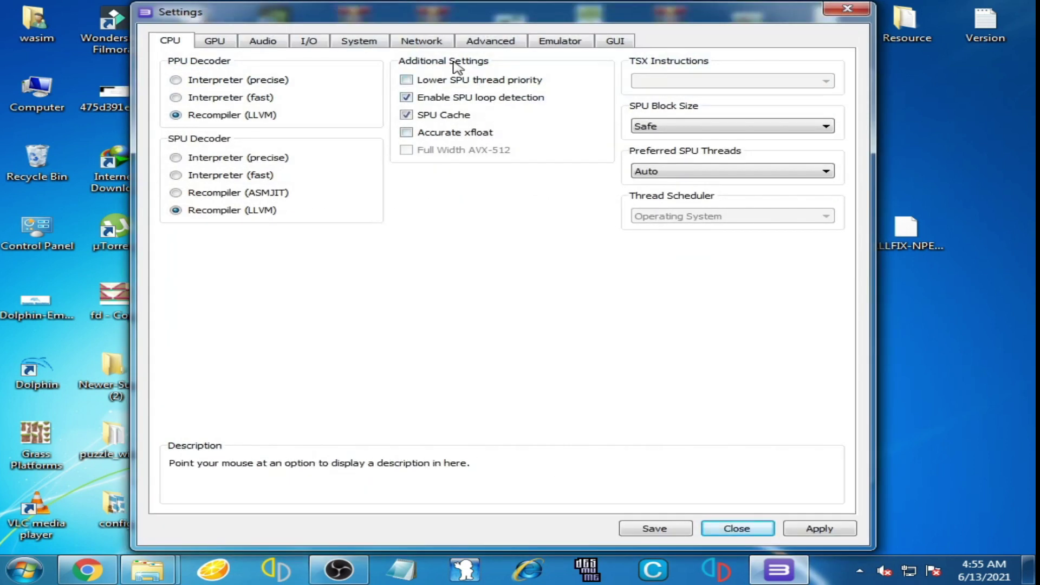
left_click(490, 43)
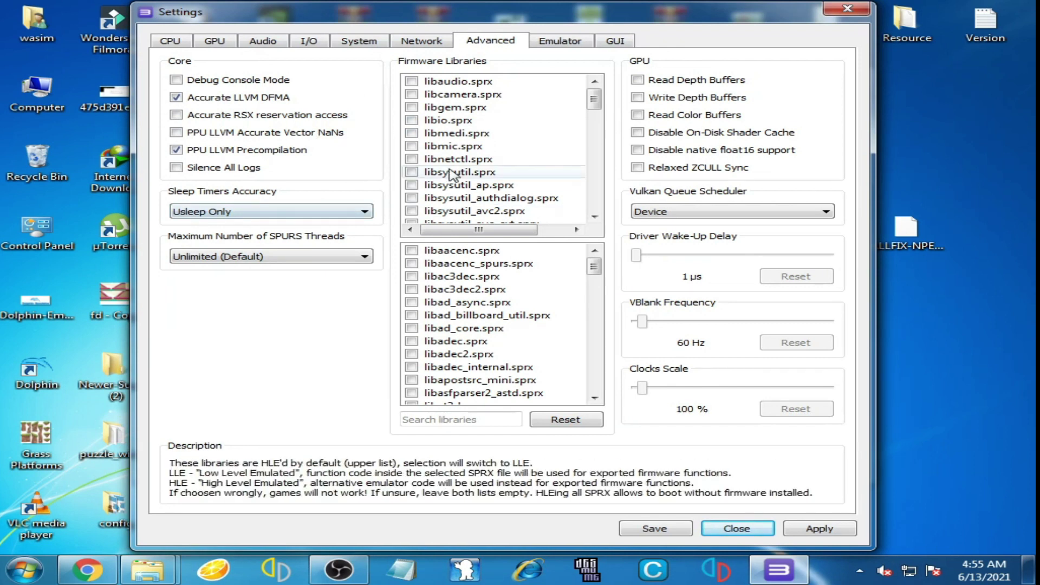
left_click(573, 44)
left_click(611, 43)
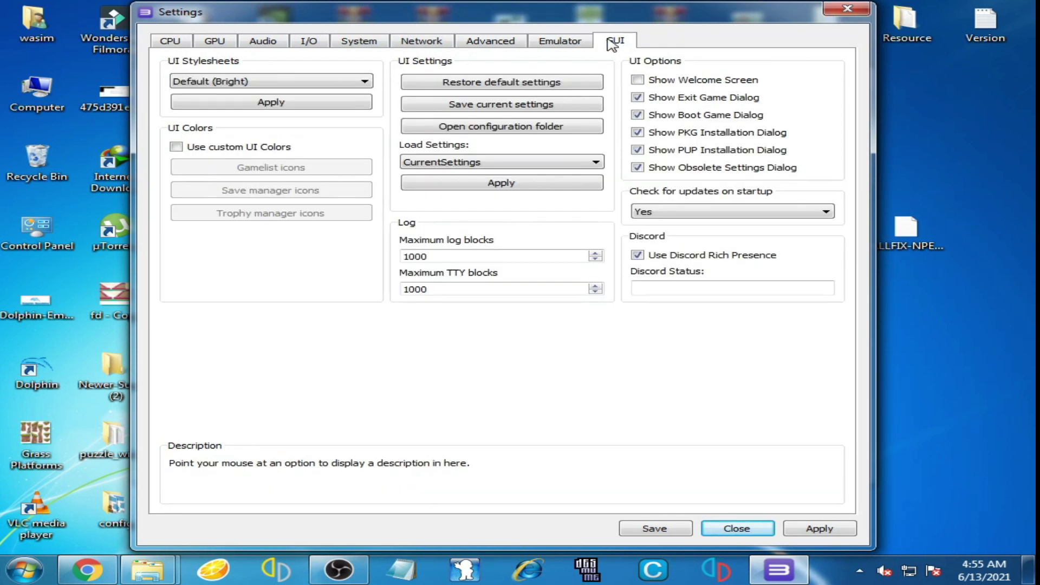
left_click(358, 46)
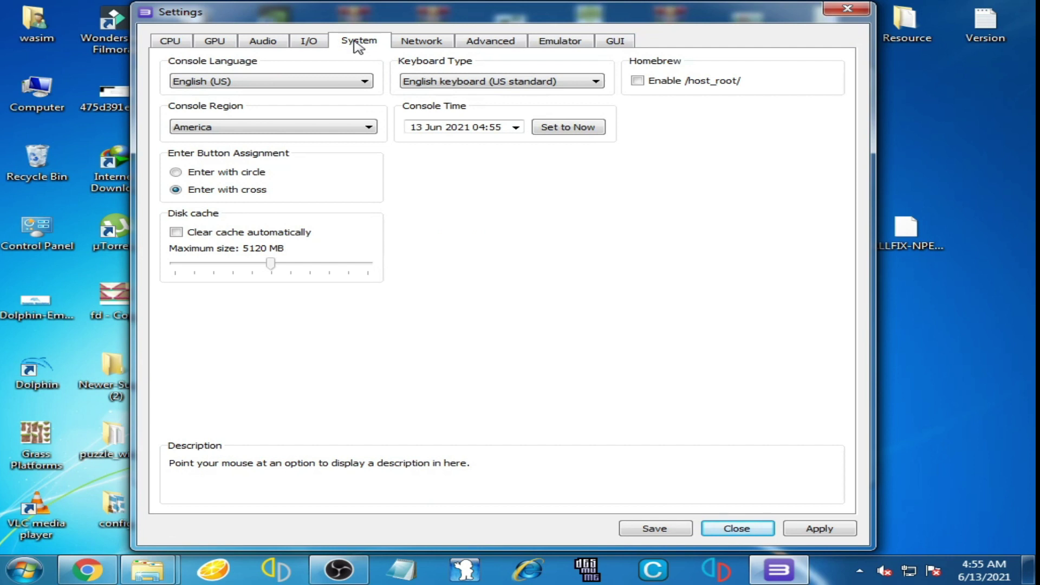
- Close the Settings window without saving, exit the emulator, and close its folder window
left_click(745, 531)
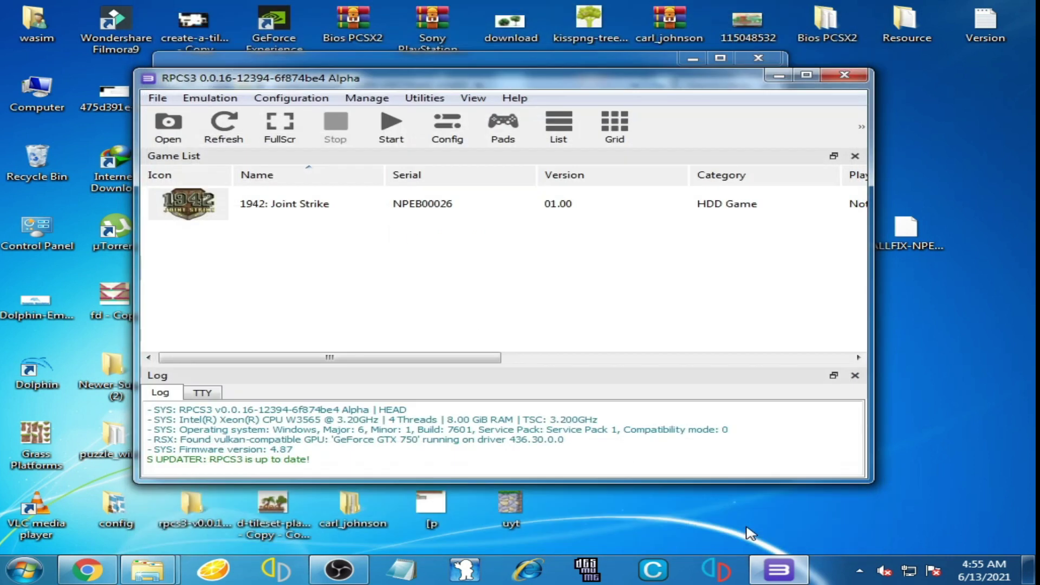
left_click(844, 75)
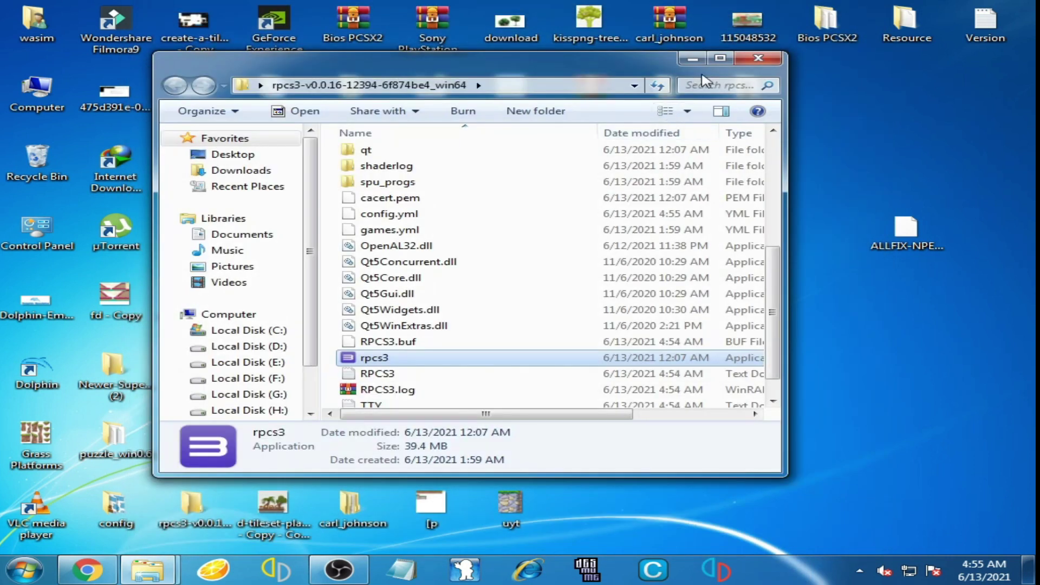
left_click(758, 58)
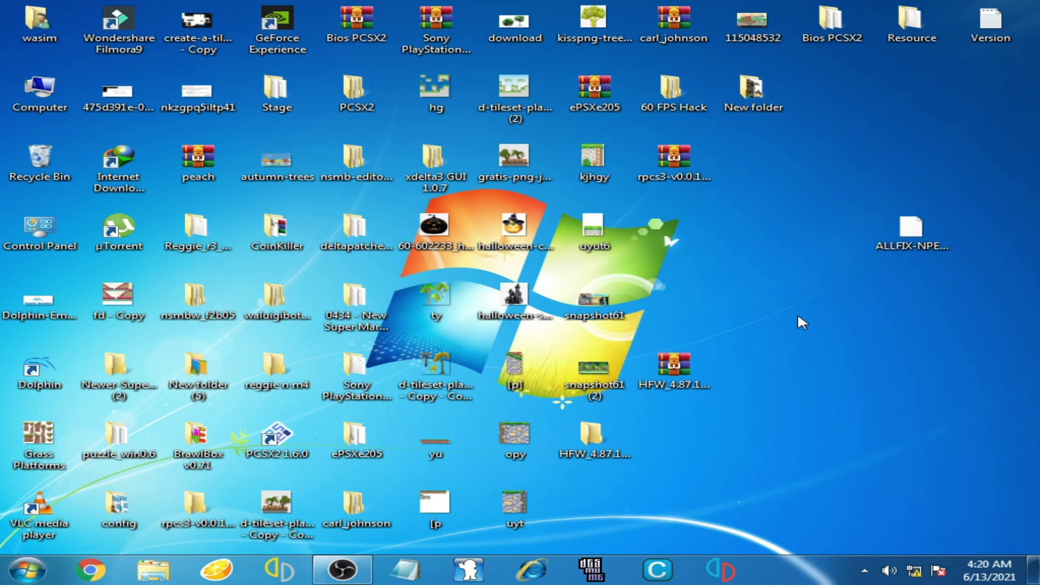
- Run msconfig, open the advanced boot options for Windows 7, and move that dialog aside
left_click(38, 570)
left_click(115, 532)
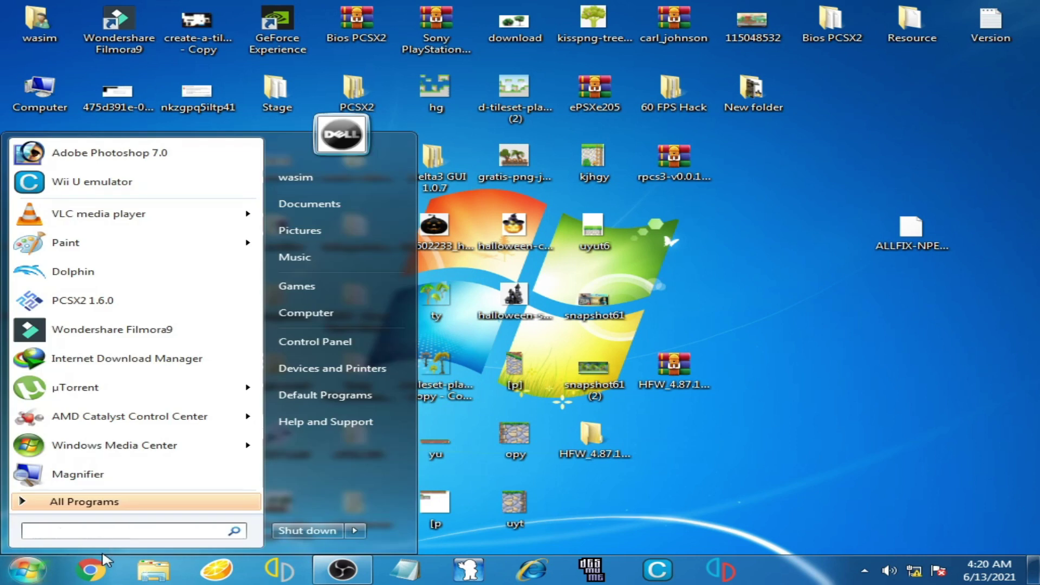
type("m")
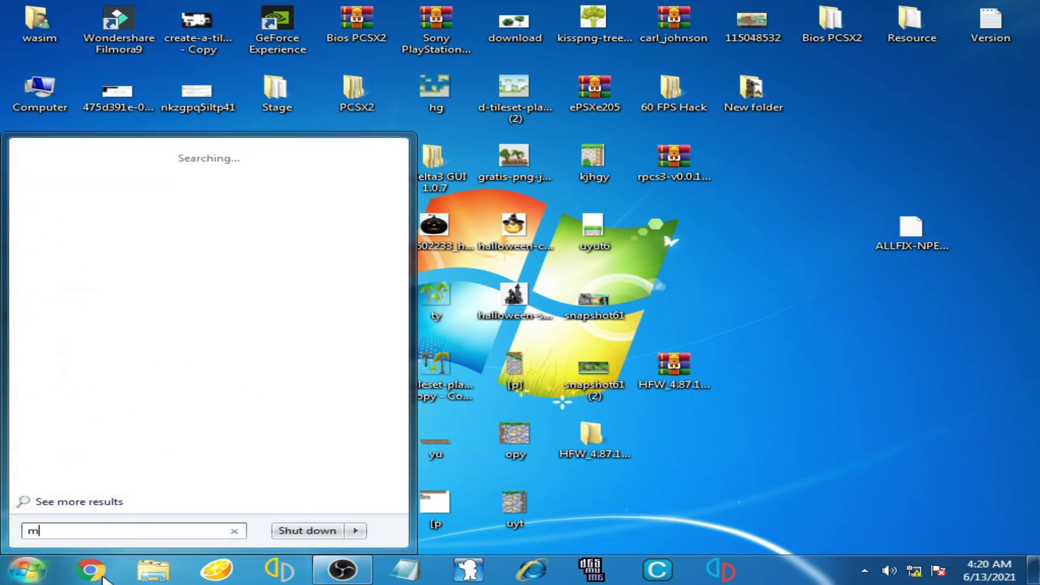
type("sconfig")
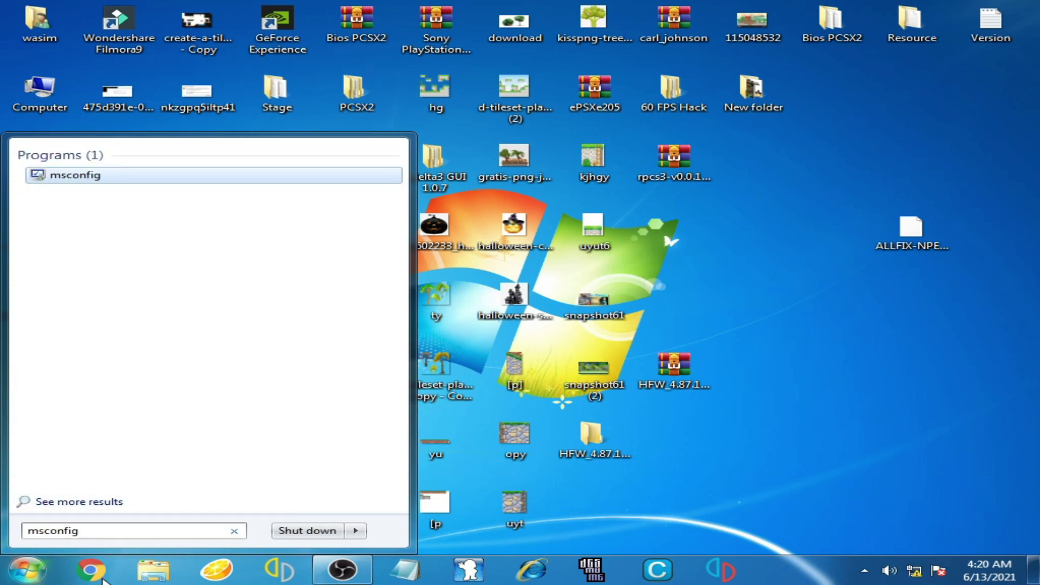
key("Return")
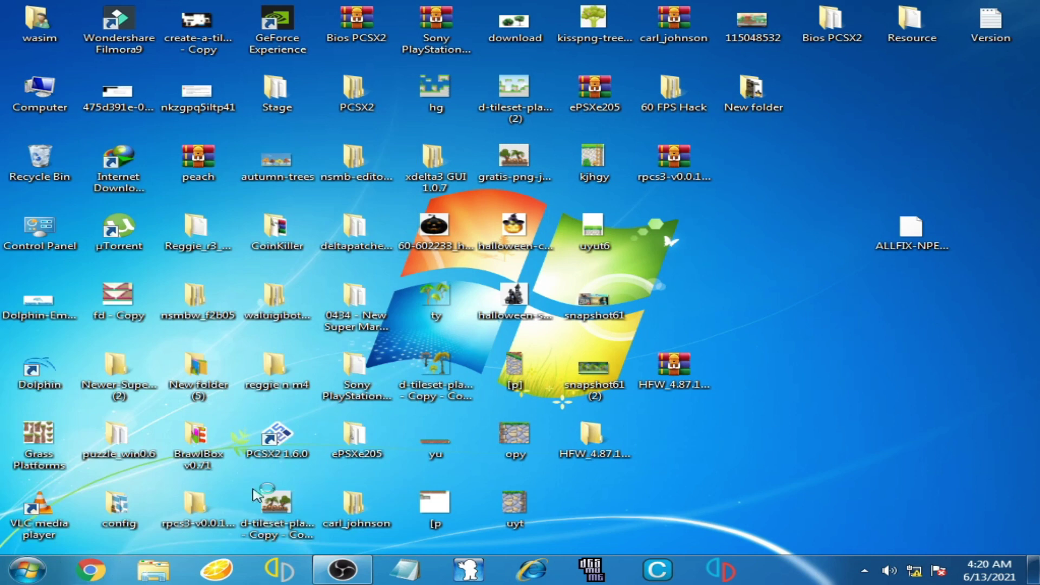
left_click(306, 166)
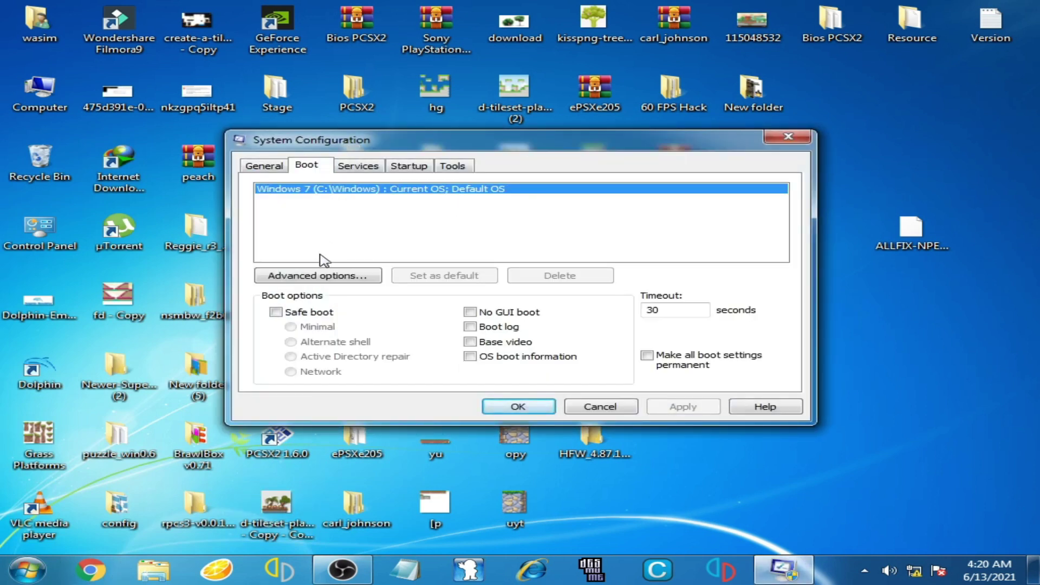
left_click(328, 277)
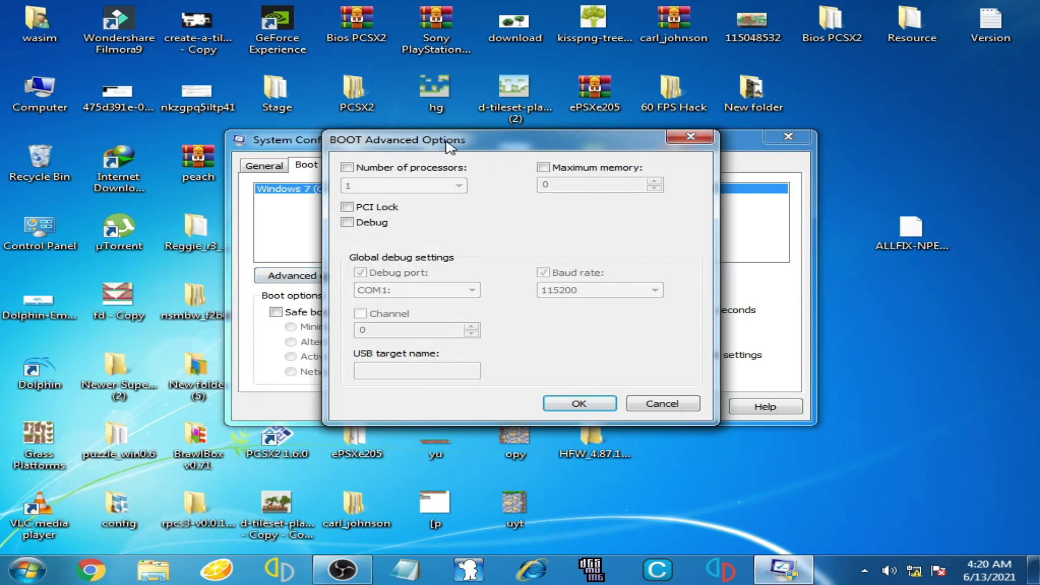
left_click_drag(448, 141, 351, 110)
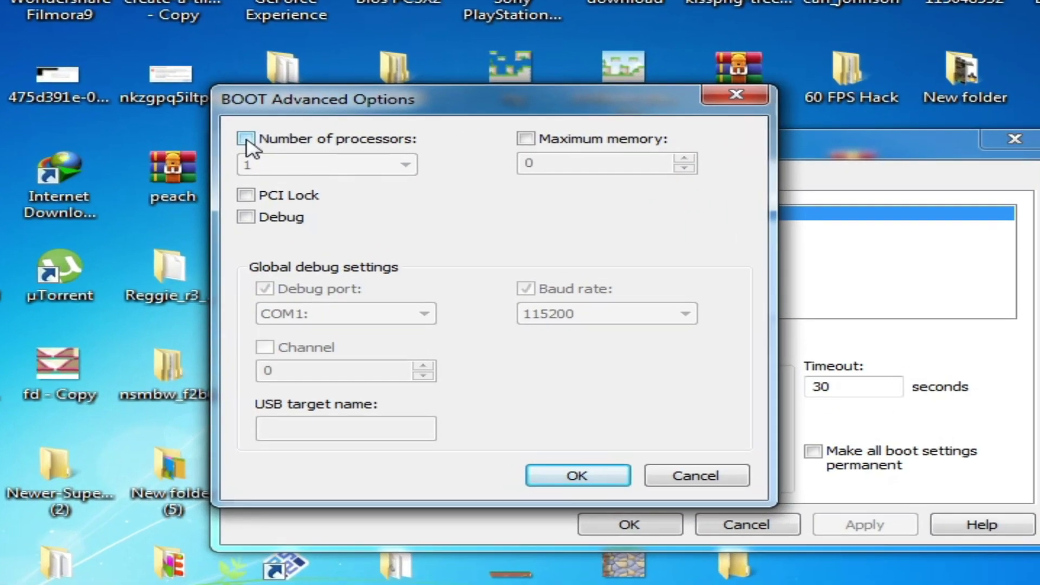
- Try limiting the Number of processors to 4, turn the limit off, and cancel the boot configuration
left_click(246, 139)
left_click(363, 164)
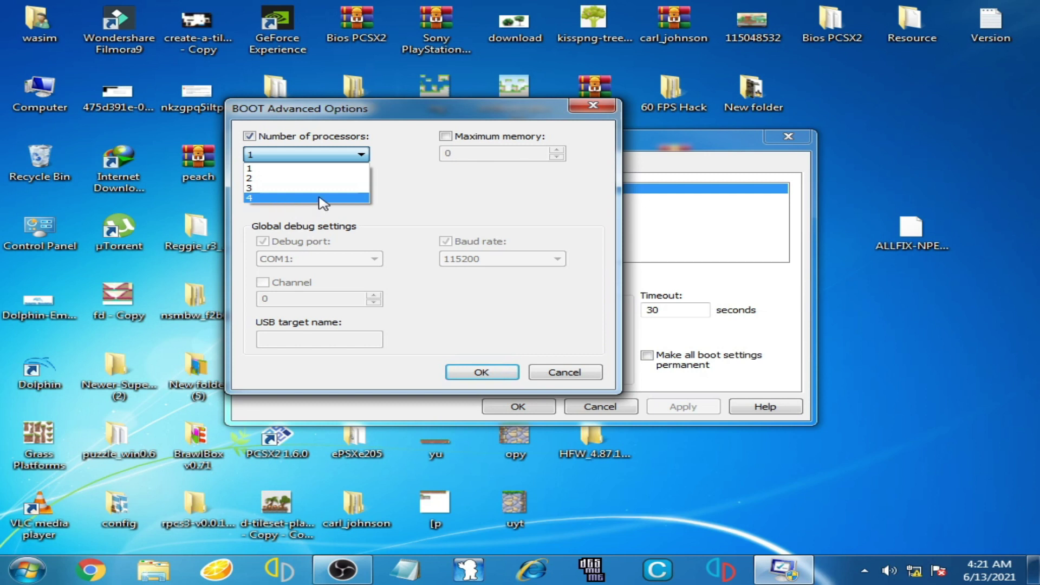
left_click(302, 198)
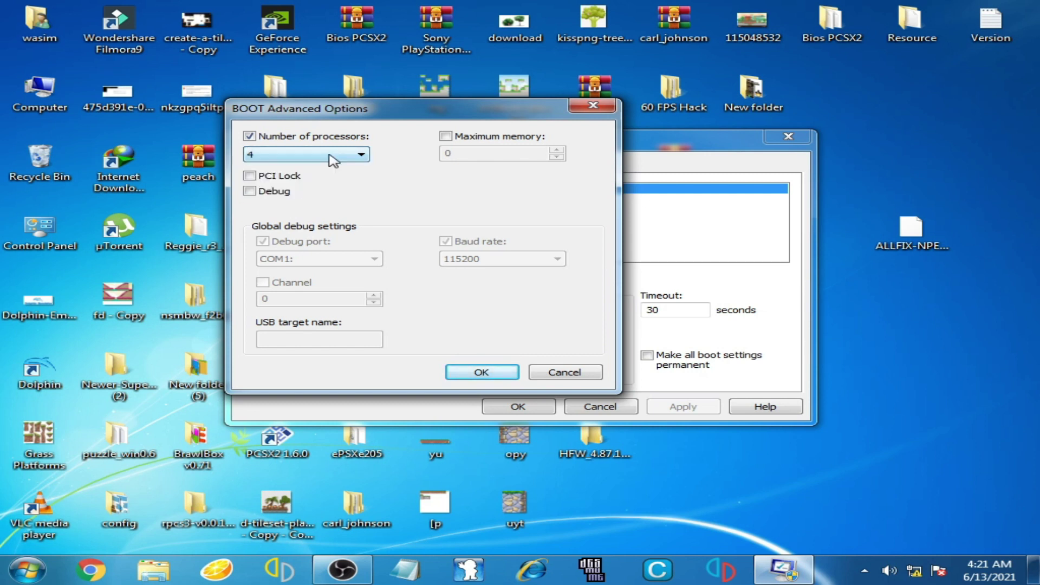
left_click(255, 137)
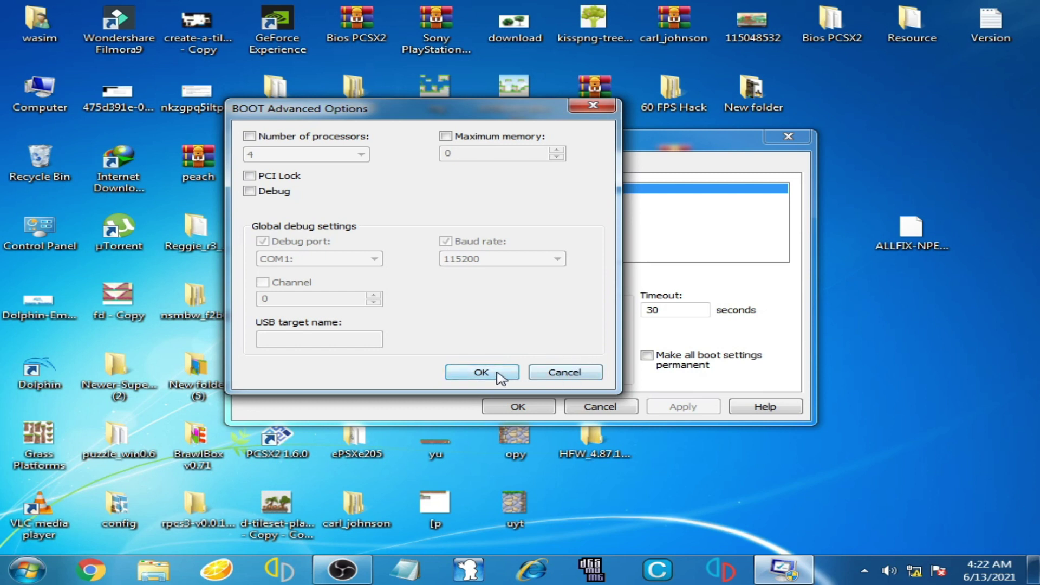
left_click(566, 373)
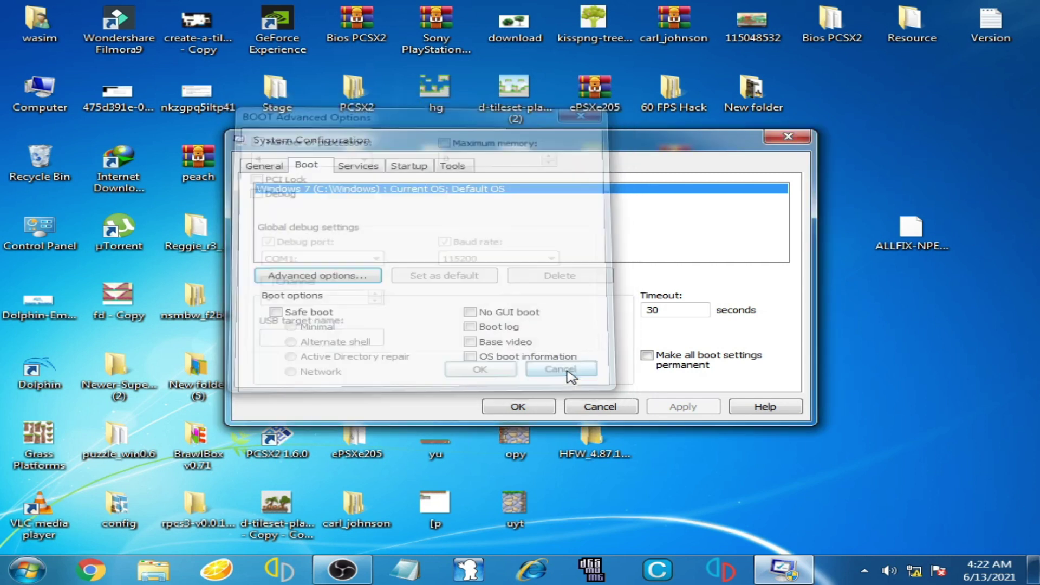
left_click(598, 406)
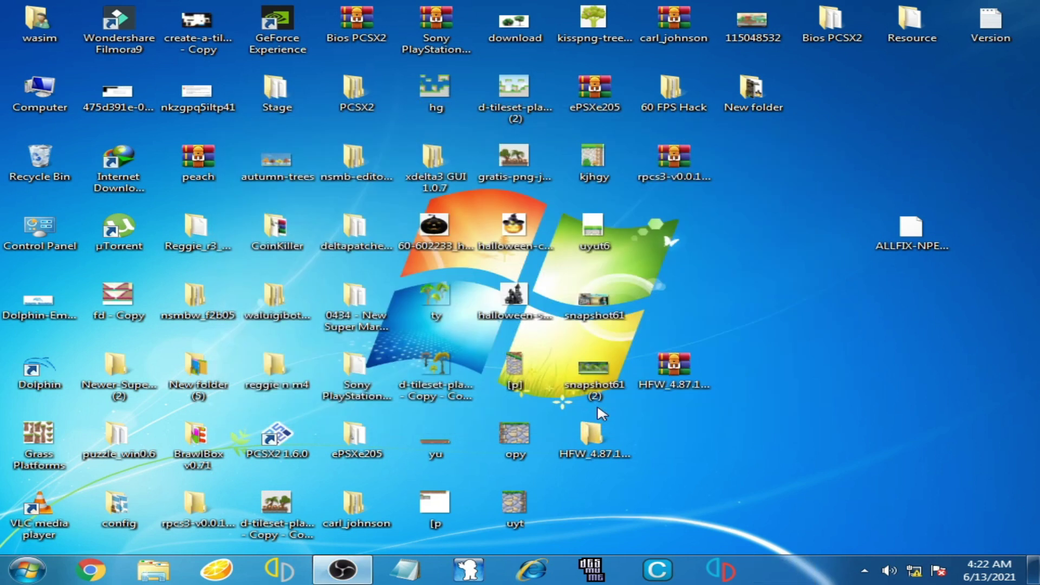
- Launch the rpcs3 application from the rpcs3-v0.0.16 folder on the desktop
right_click(755, 267)
left_click(806, 335)
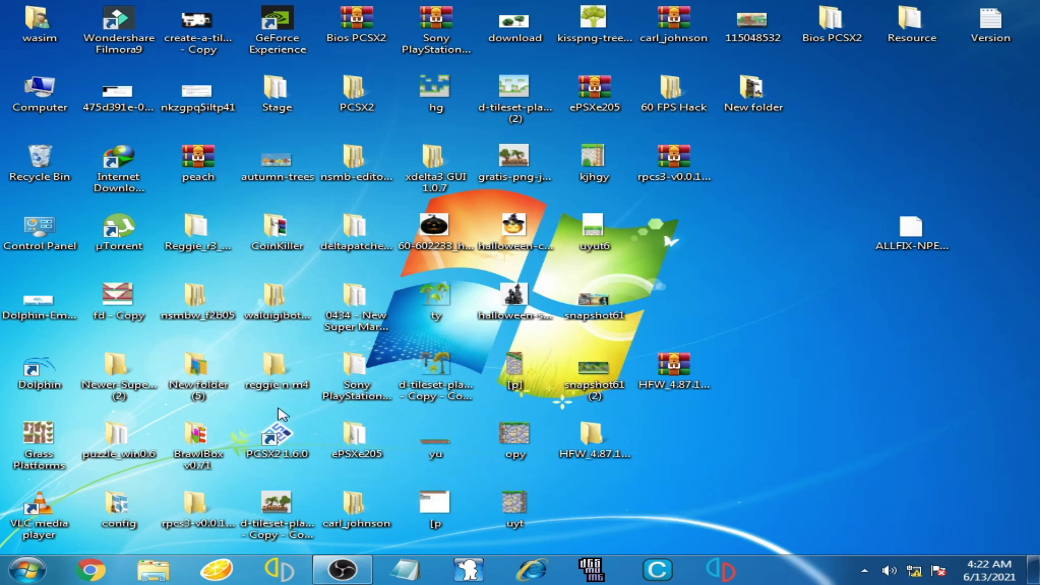
double_click(197, 504)
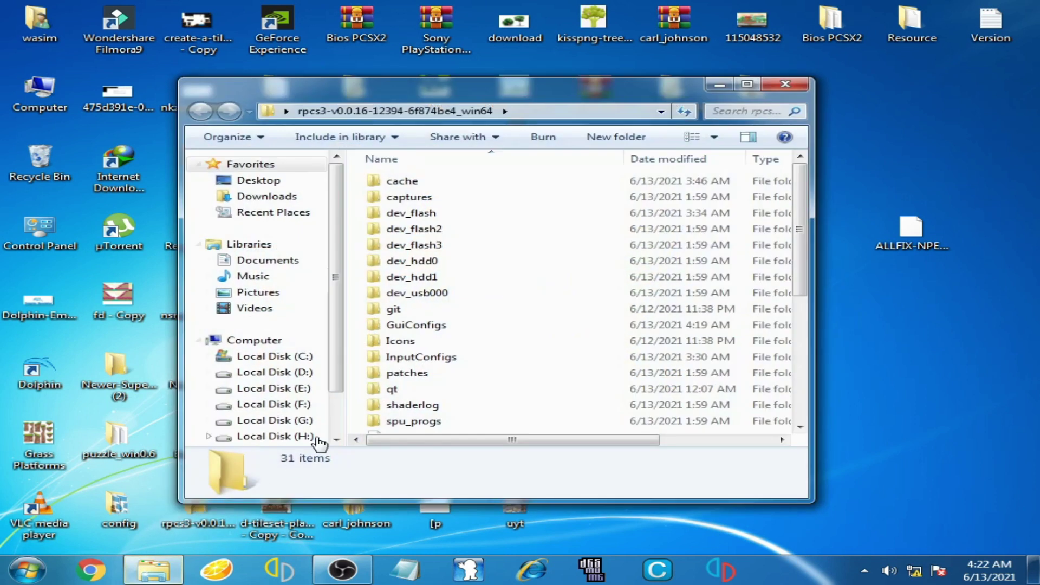
scroll(801, 232, "down", 2)
scroll(803, 239, "down", 3)
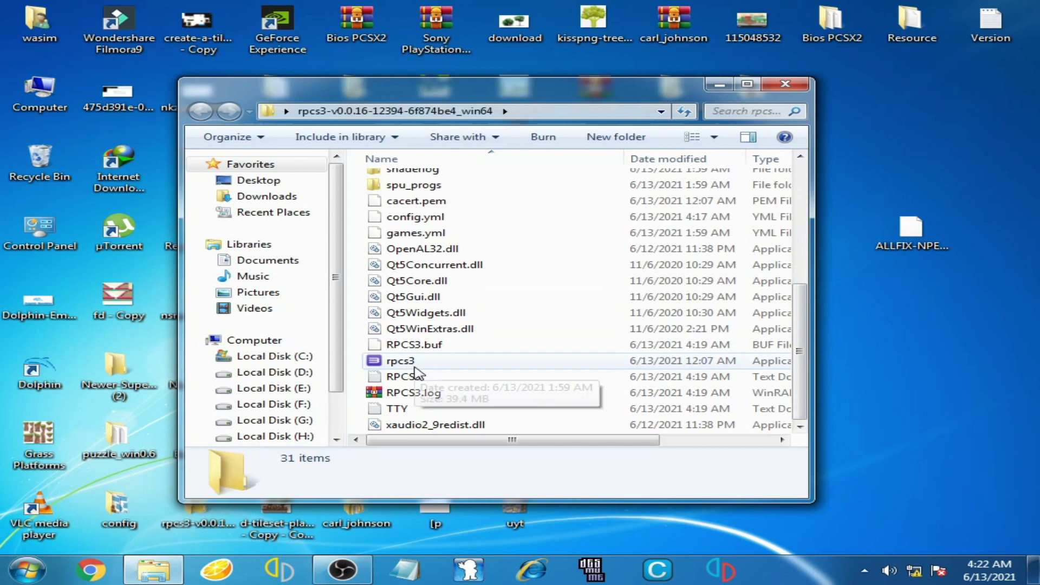
double_click(400, 361)
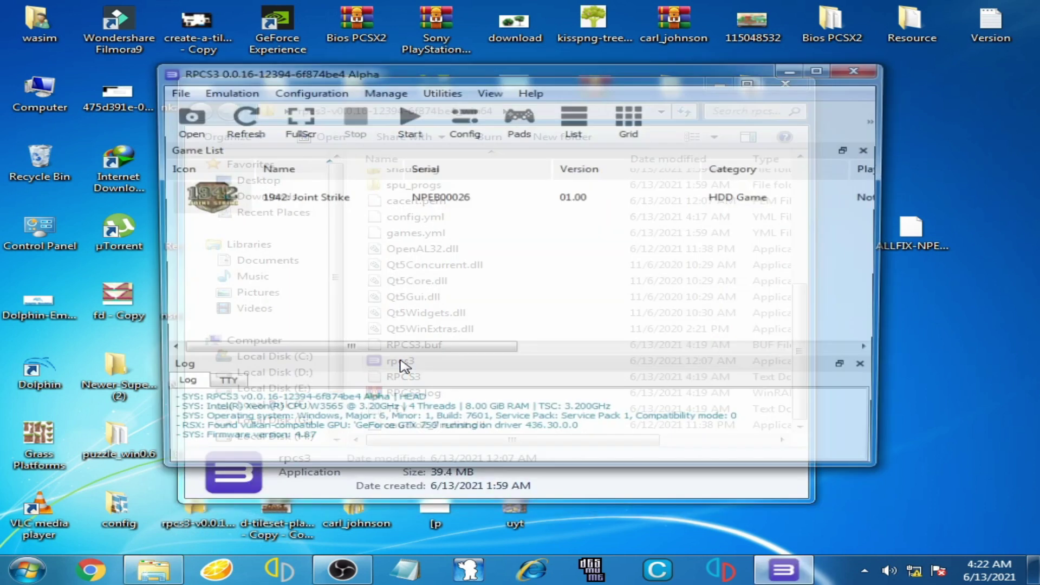
- Boot 1942: Joint Strike from the game list and begin Play Game without creating a new save profile
left_click(326, 204)
double_click(326, 202)
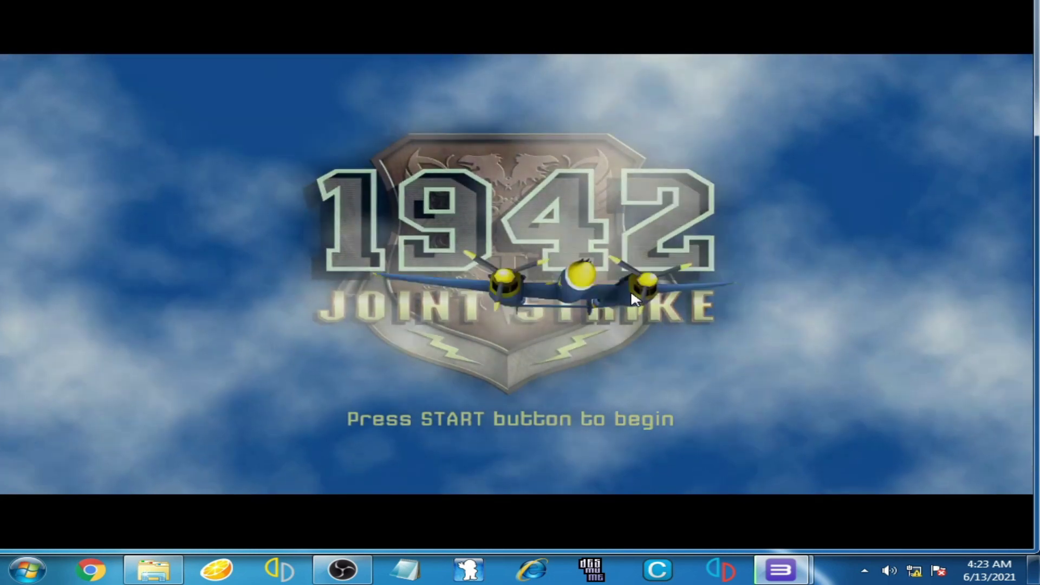
key("Return")
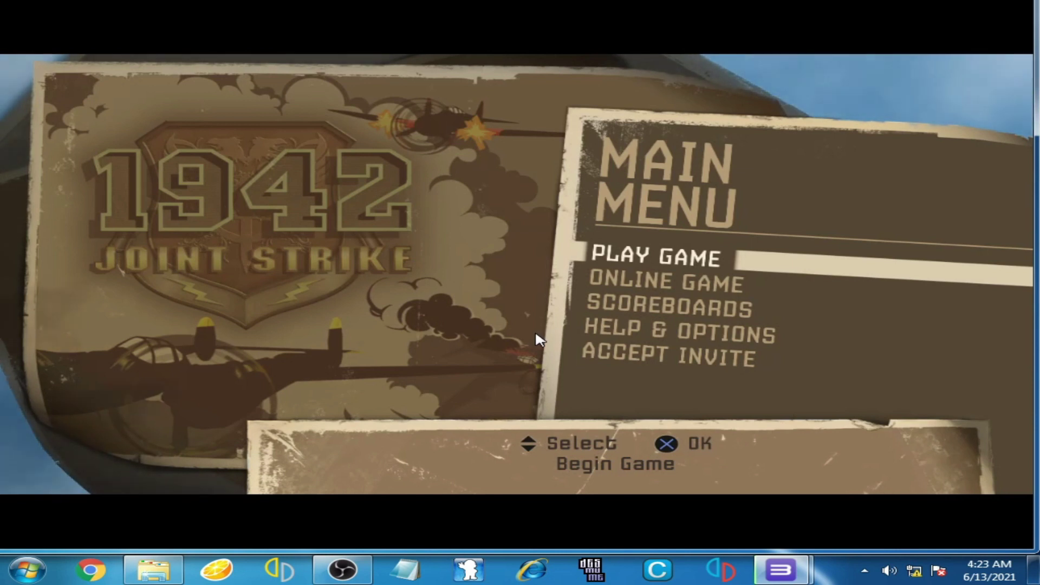
key("Return")
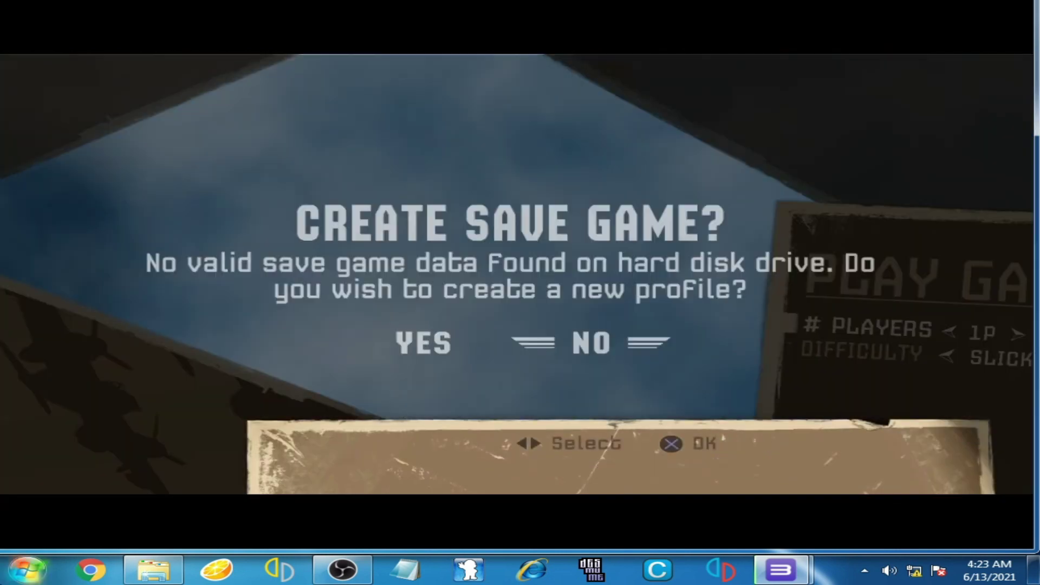
key("Return")
key("Return")
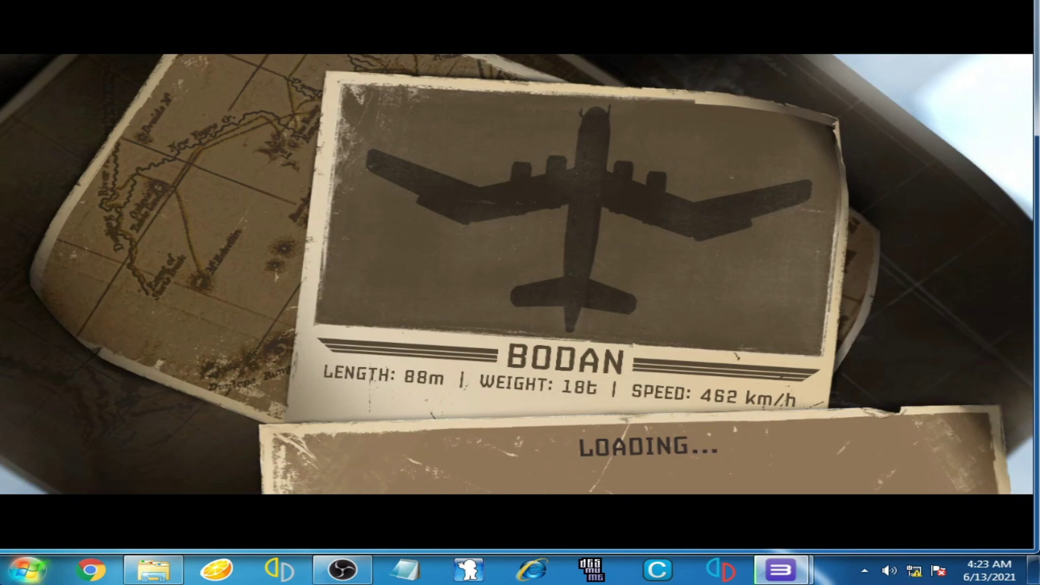